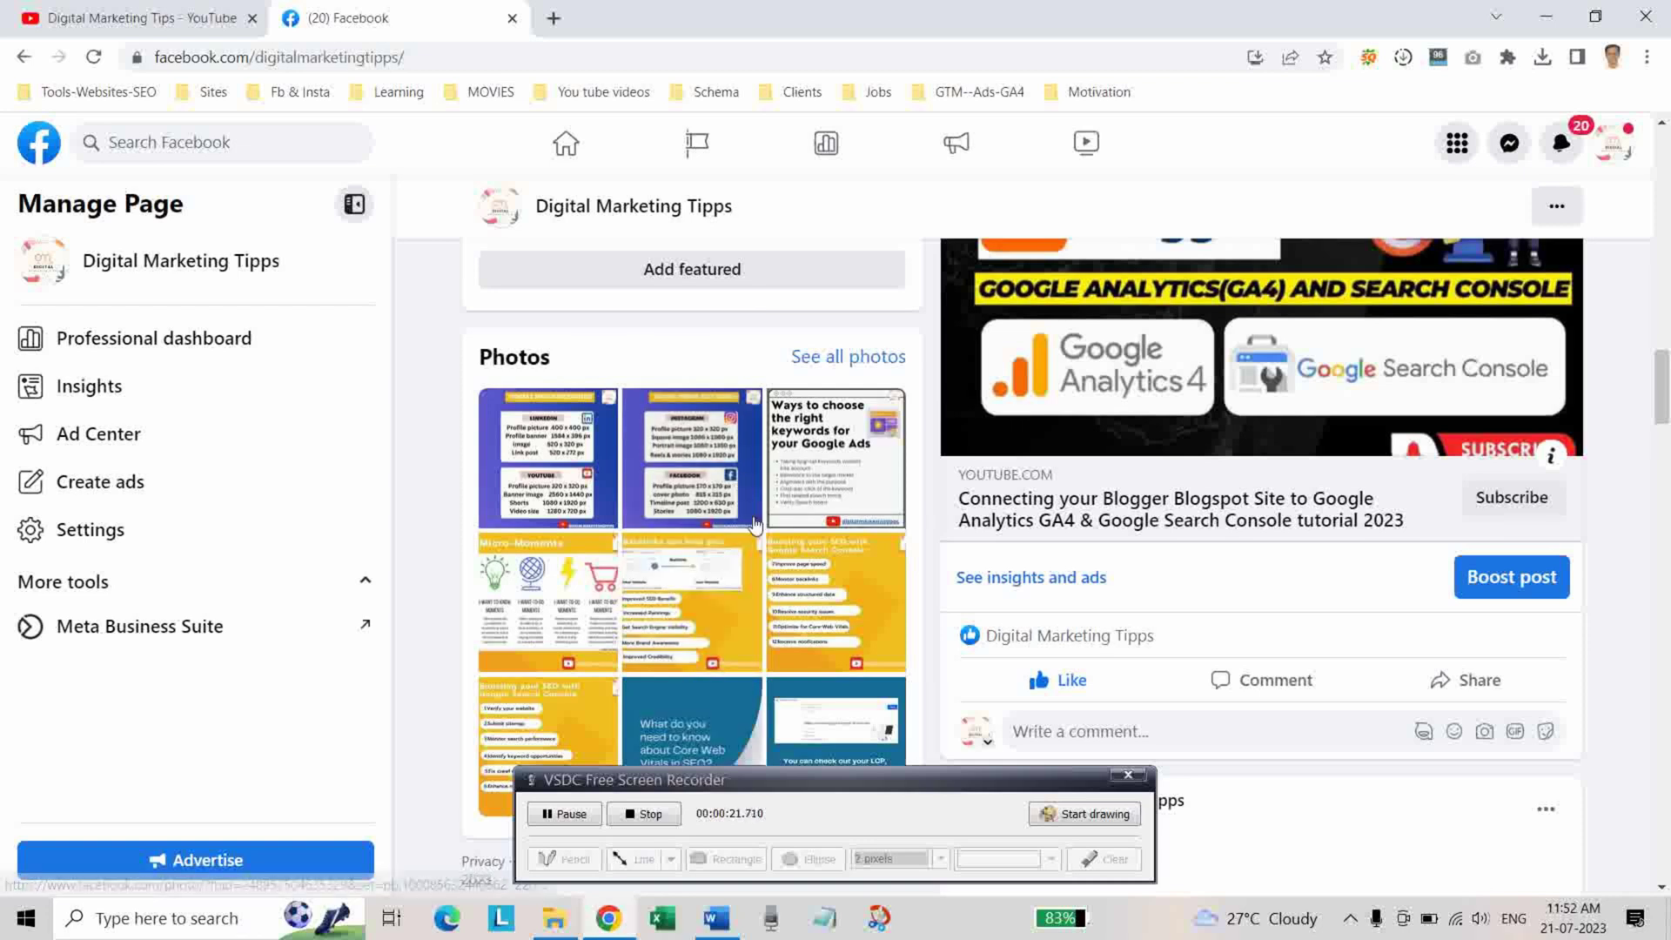
Step: Expand the full list of business tools in Meta Business Suite's left navigation
scroll(746, 520, "up", 2)
scroll(746, 520, "up", 3)
scroll(735, 522, "down", 3)
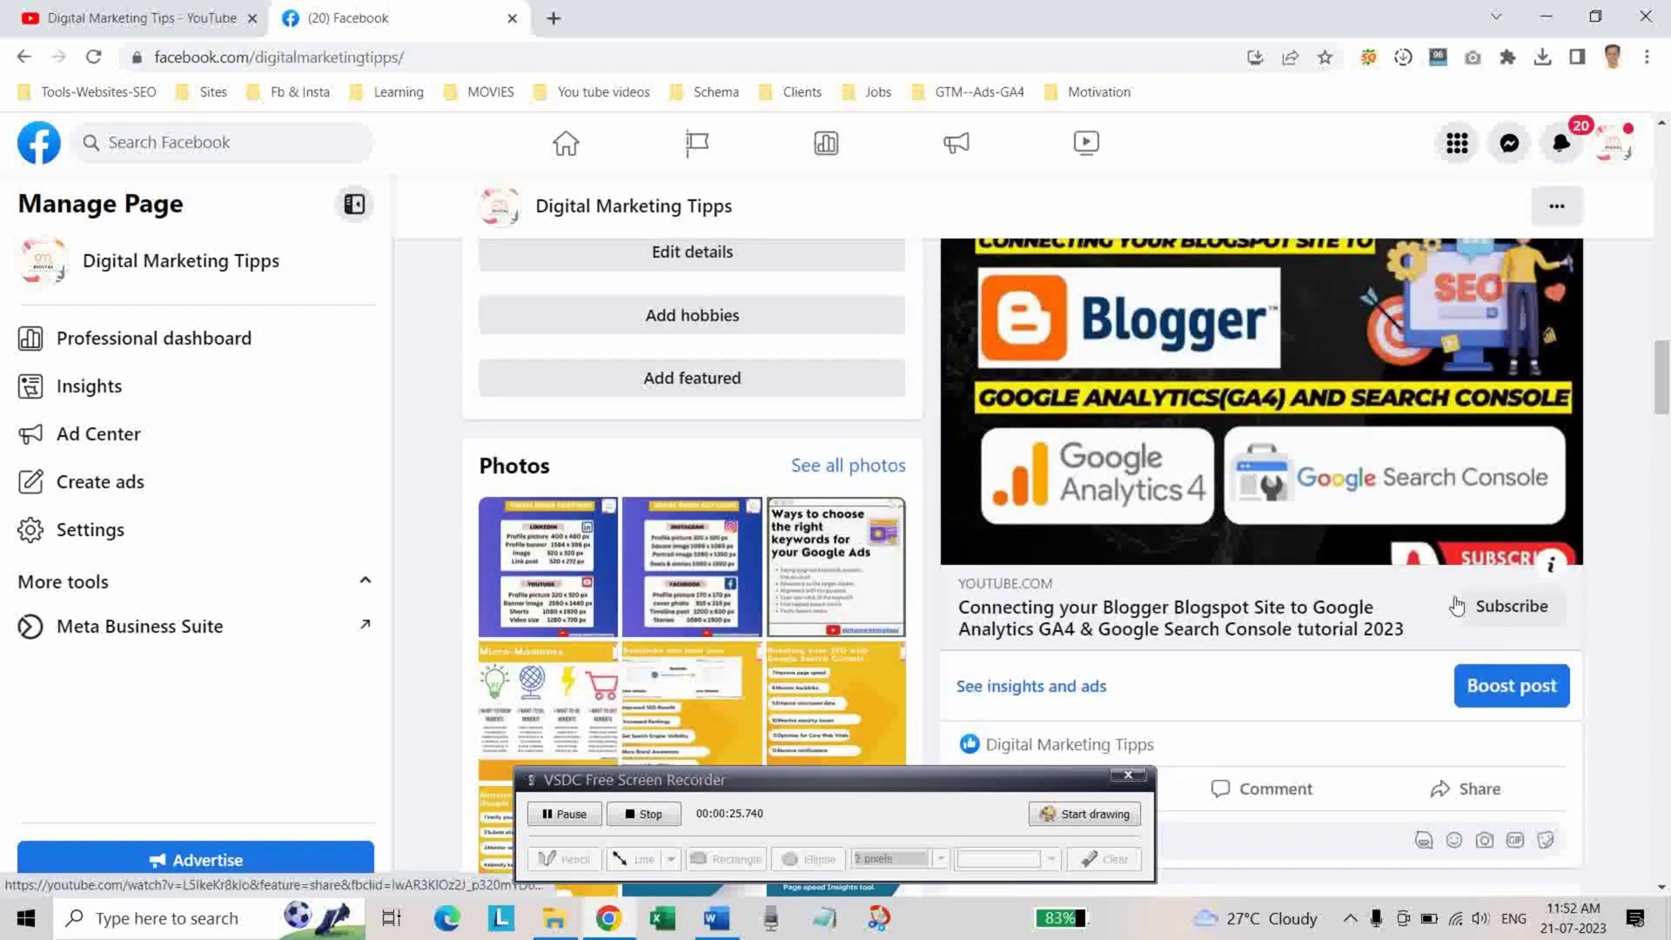
scroll(1314, 579, "up", 4)
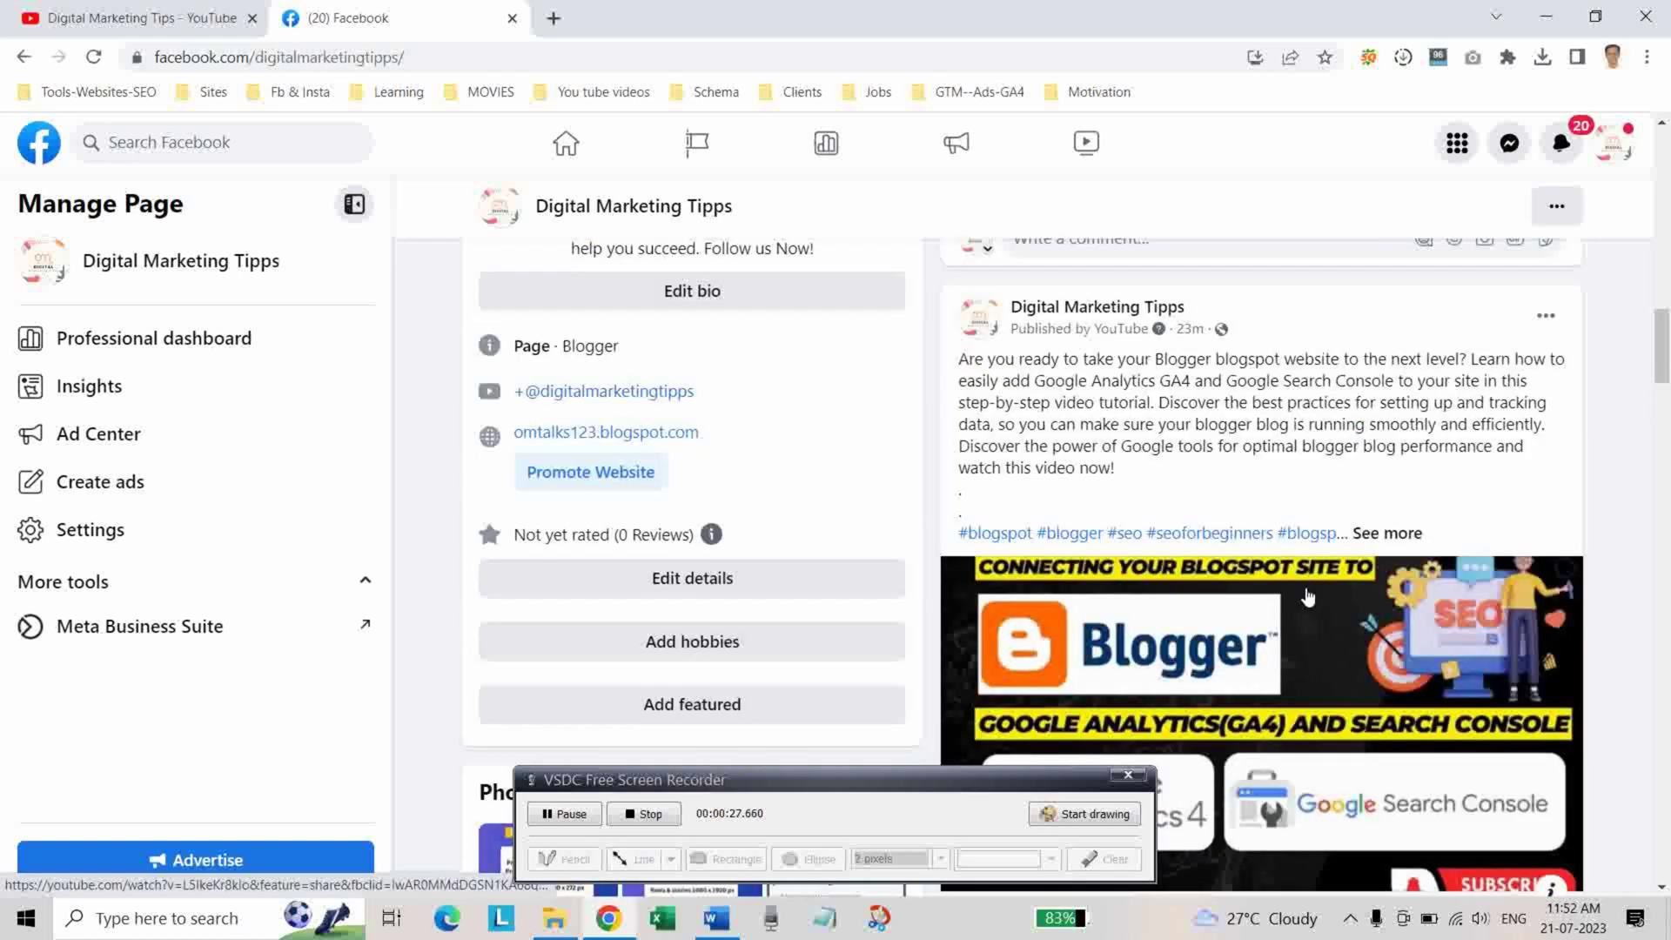
scroll(1300, 600, "up", 4)
scroll(1296, 615, "up", 4)
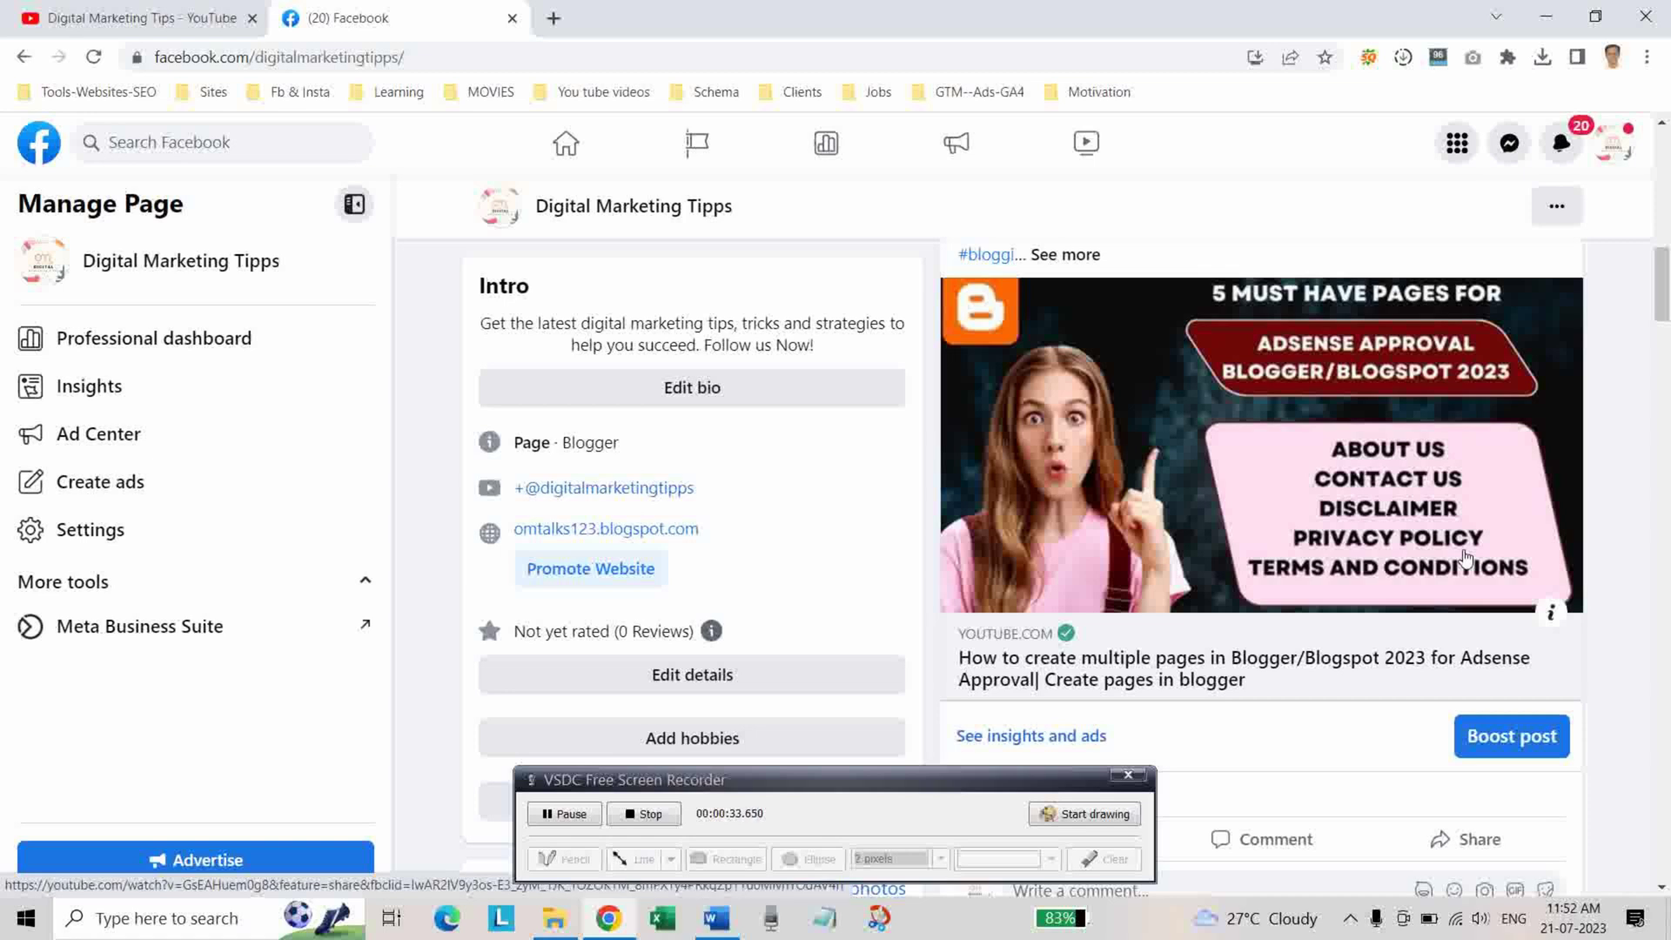
scroll(1366, 487, "down", 3)
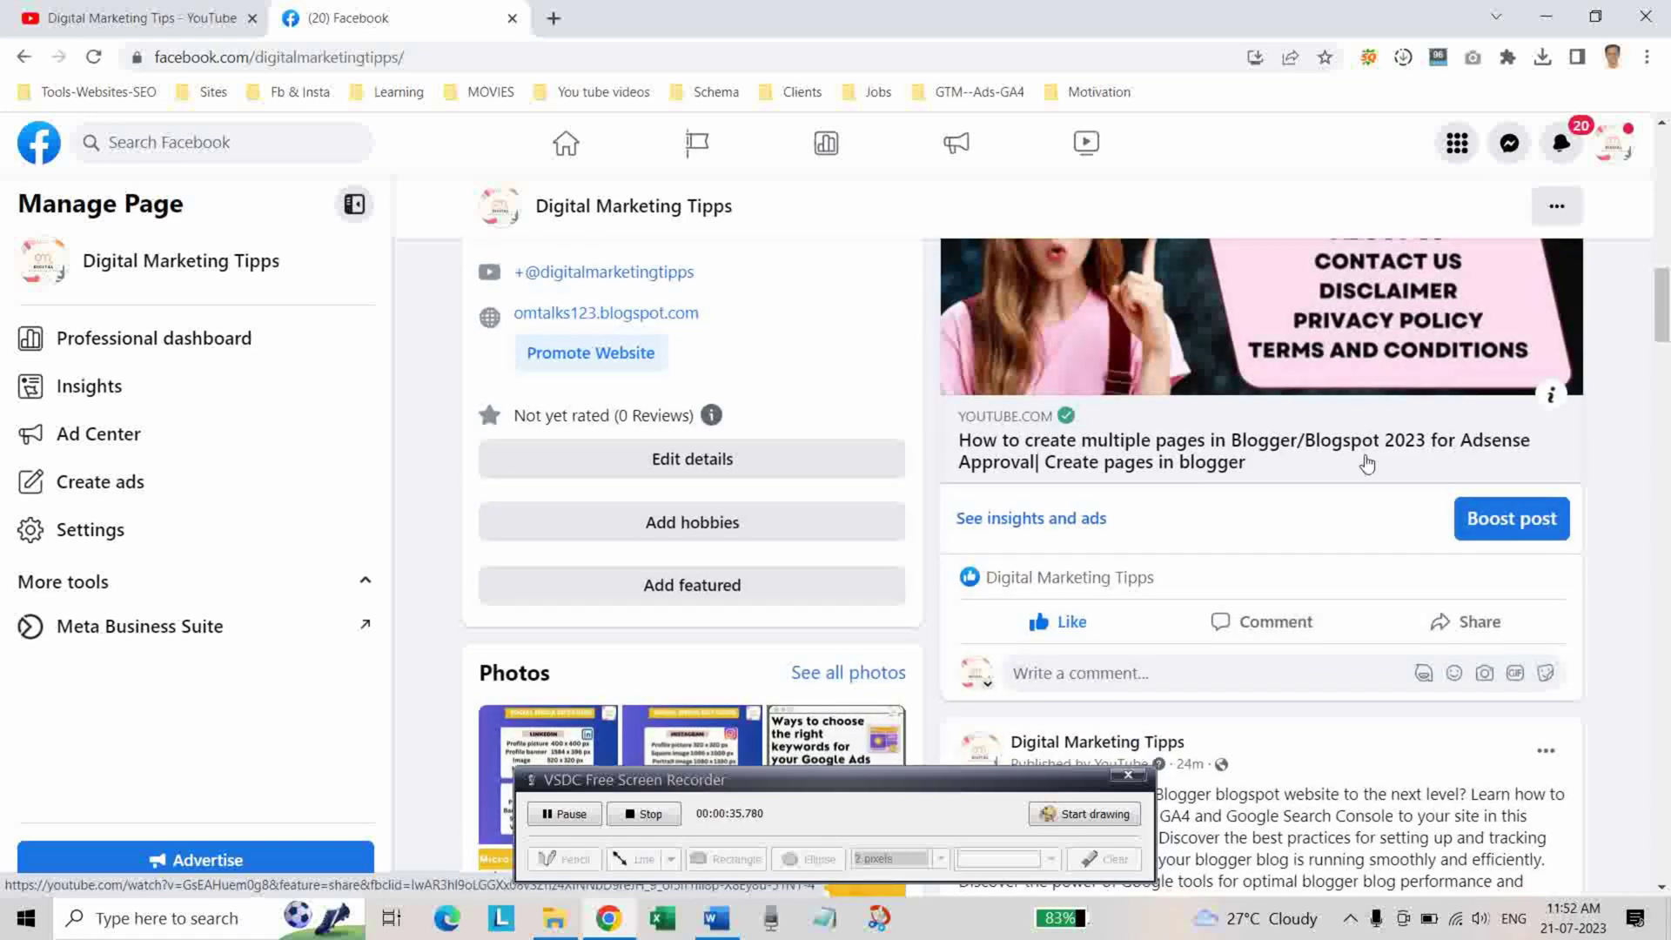
scroll(1367, 465, "up", 3)
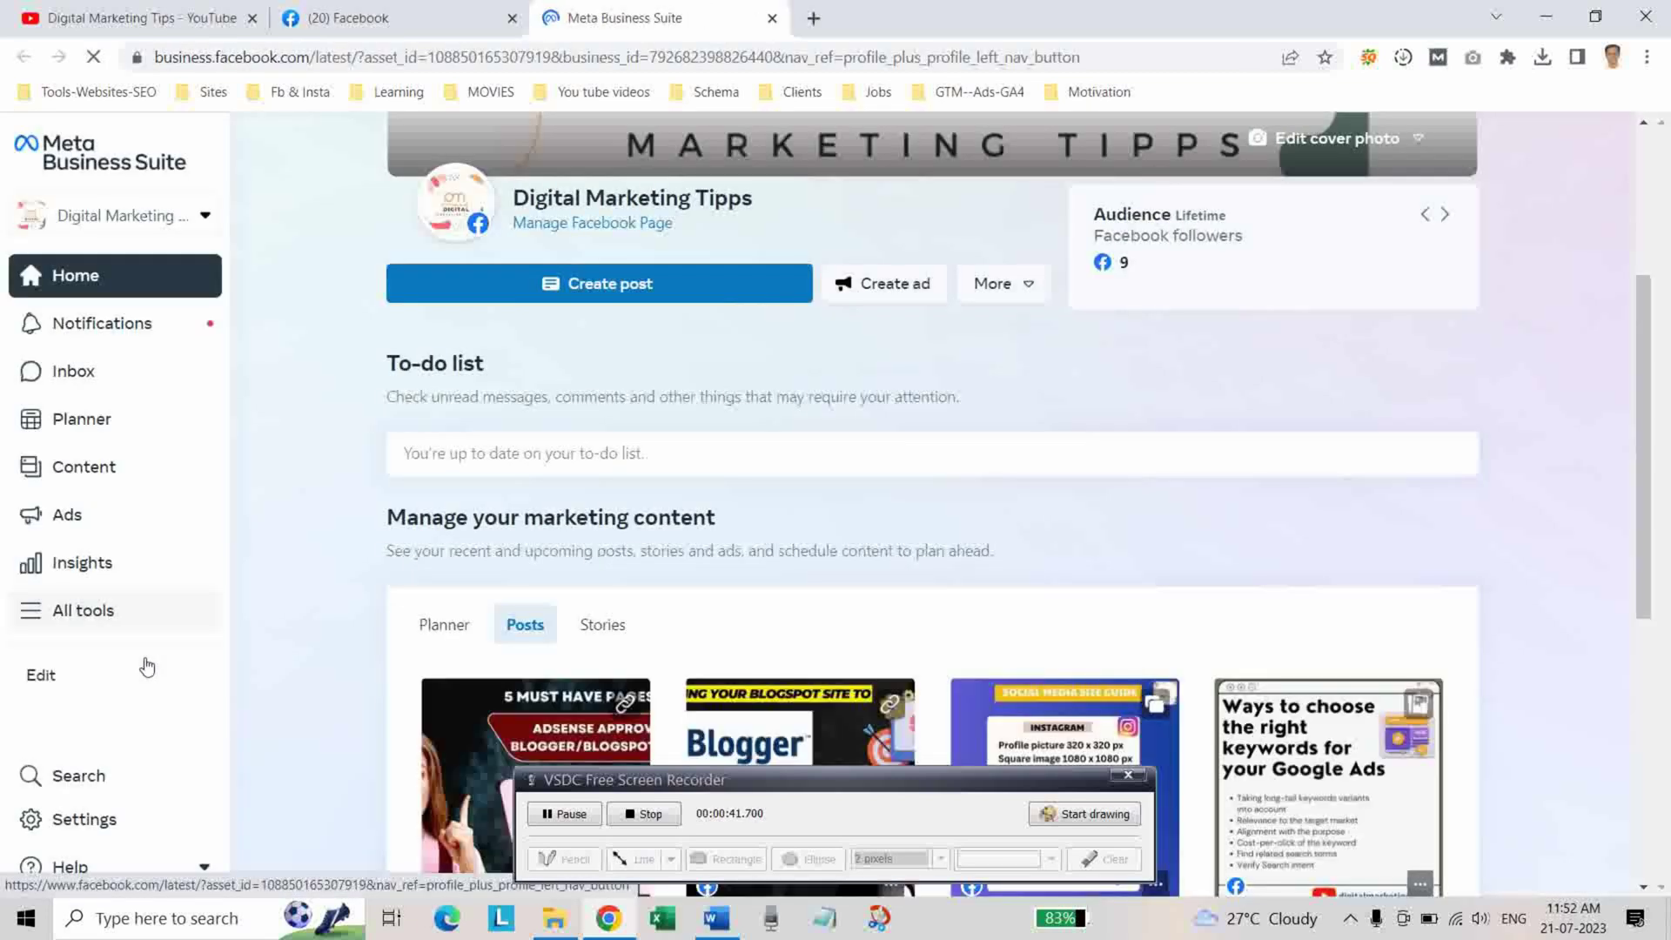
left_click(105, 614)
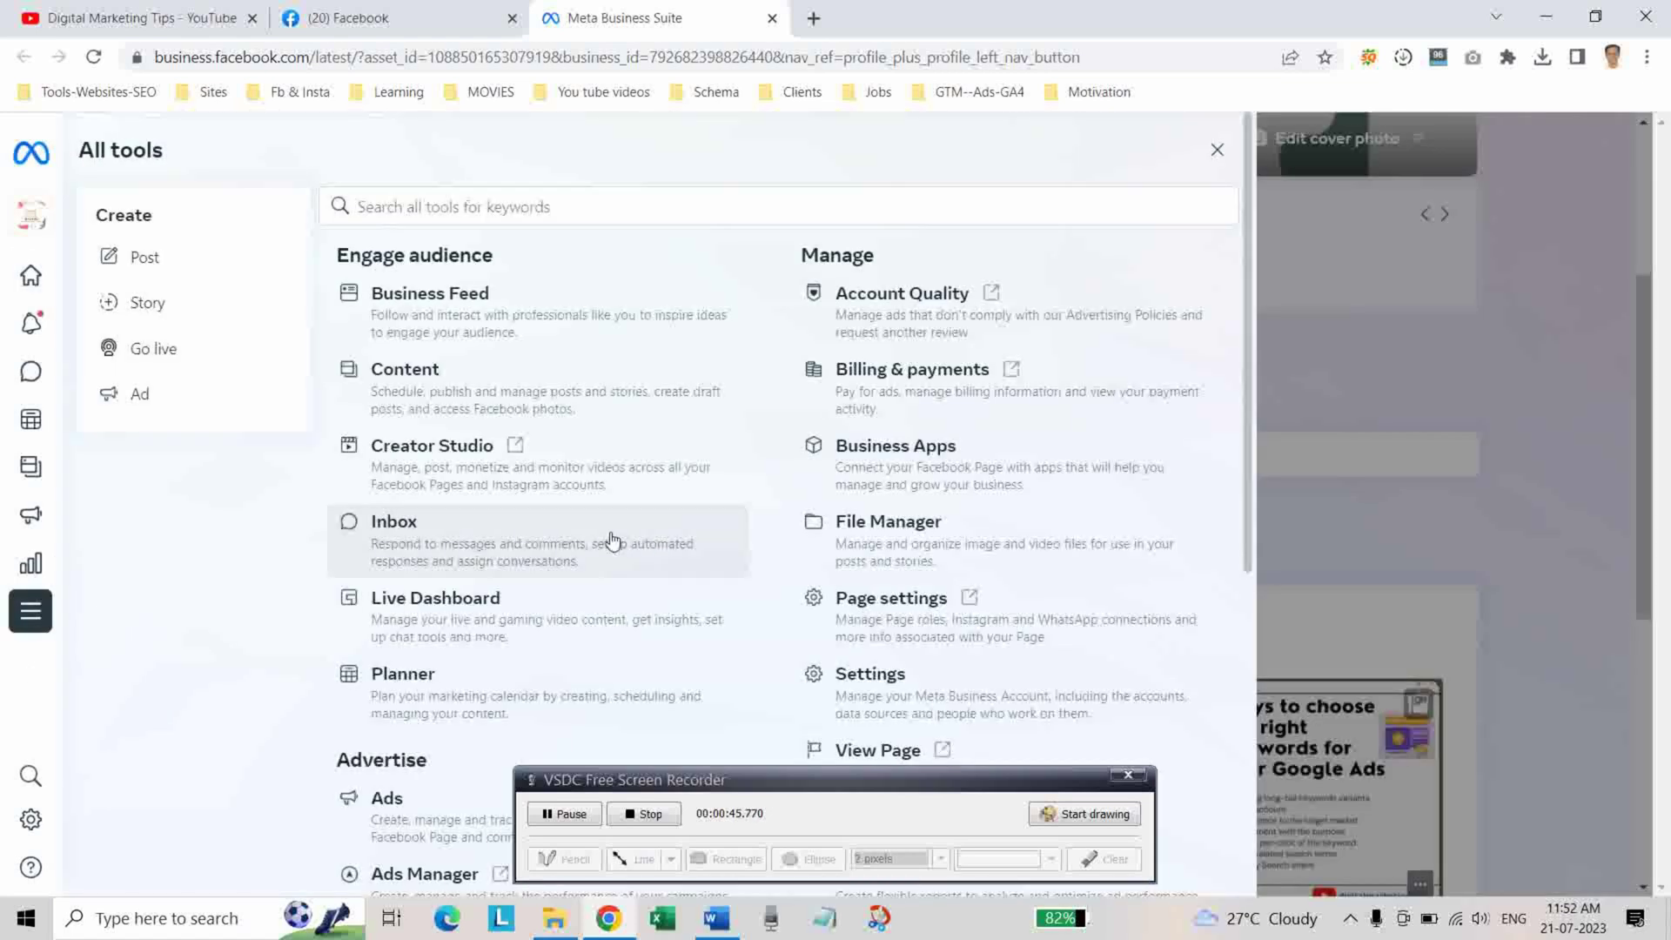
Step: Open Ads Manager from the Advertise section in a new tab
scroll(608, 535, "down", 1)
scroll(603, 527, "down", 2)
scroll(557, 526, "down", 2)
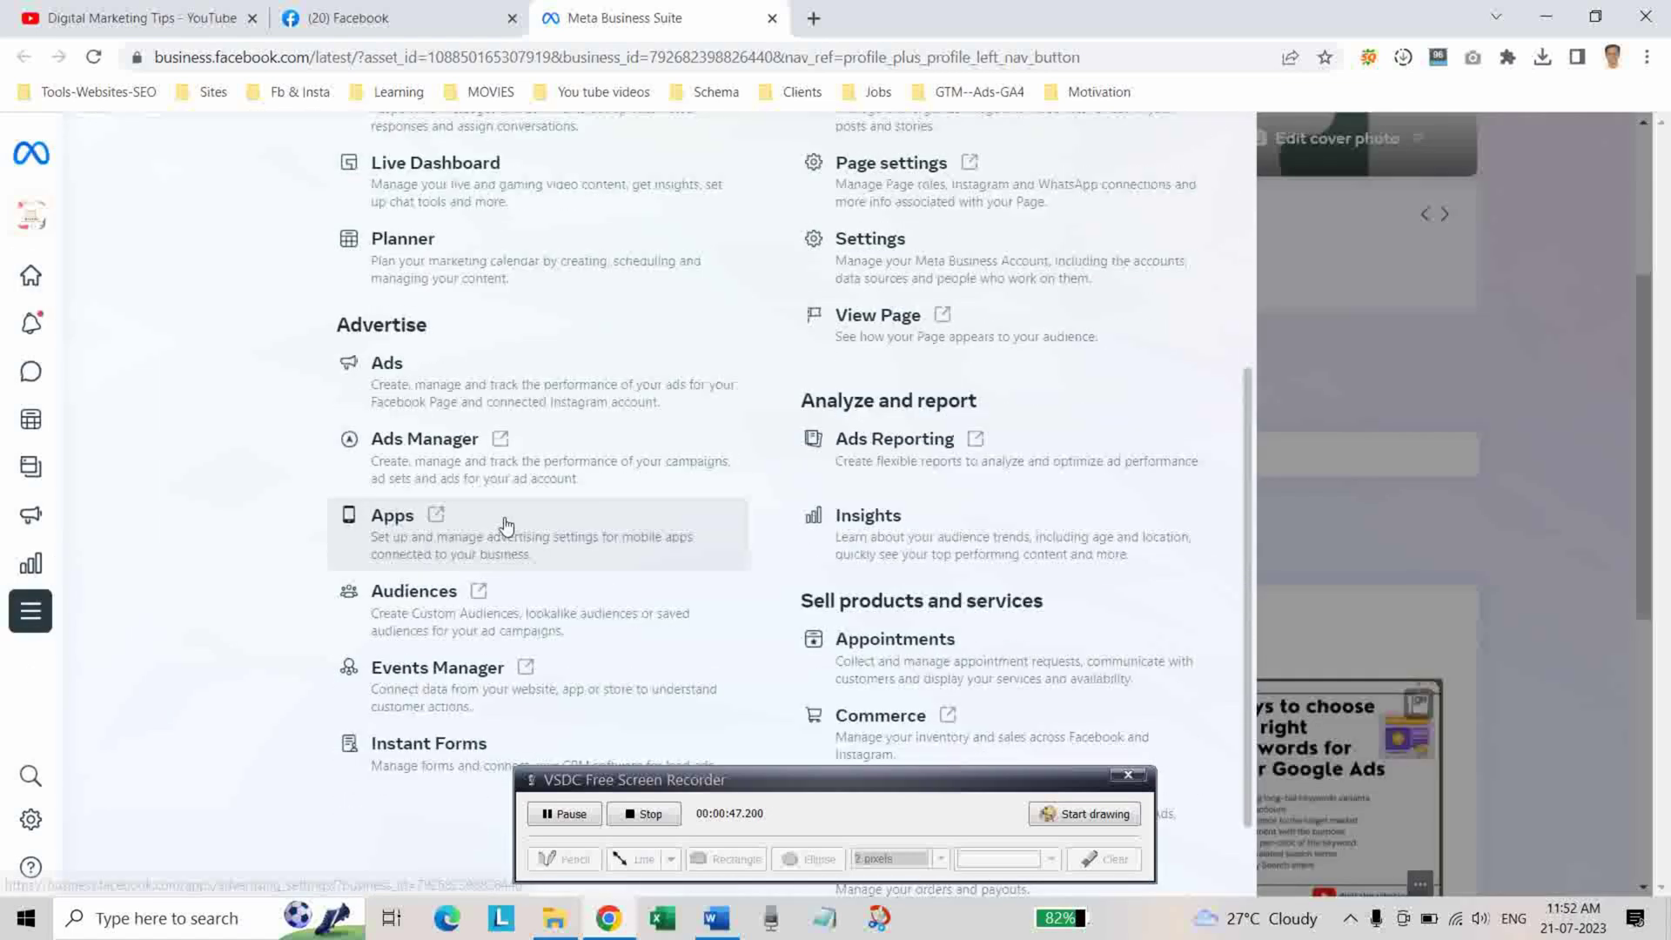
left_click(461, 471)
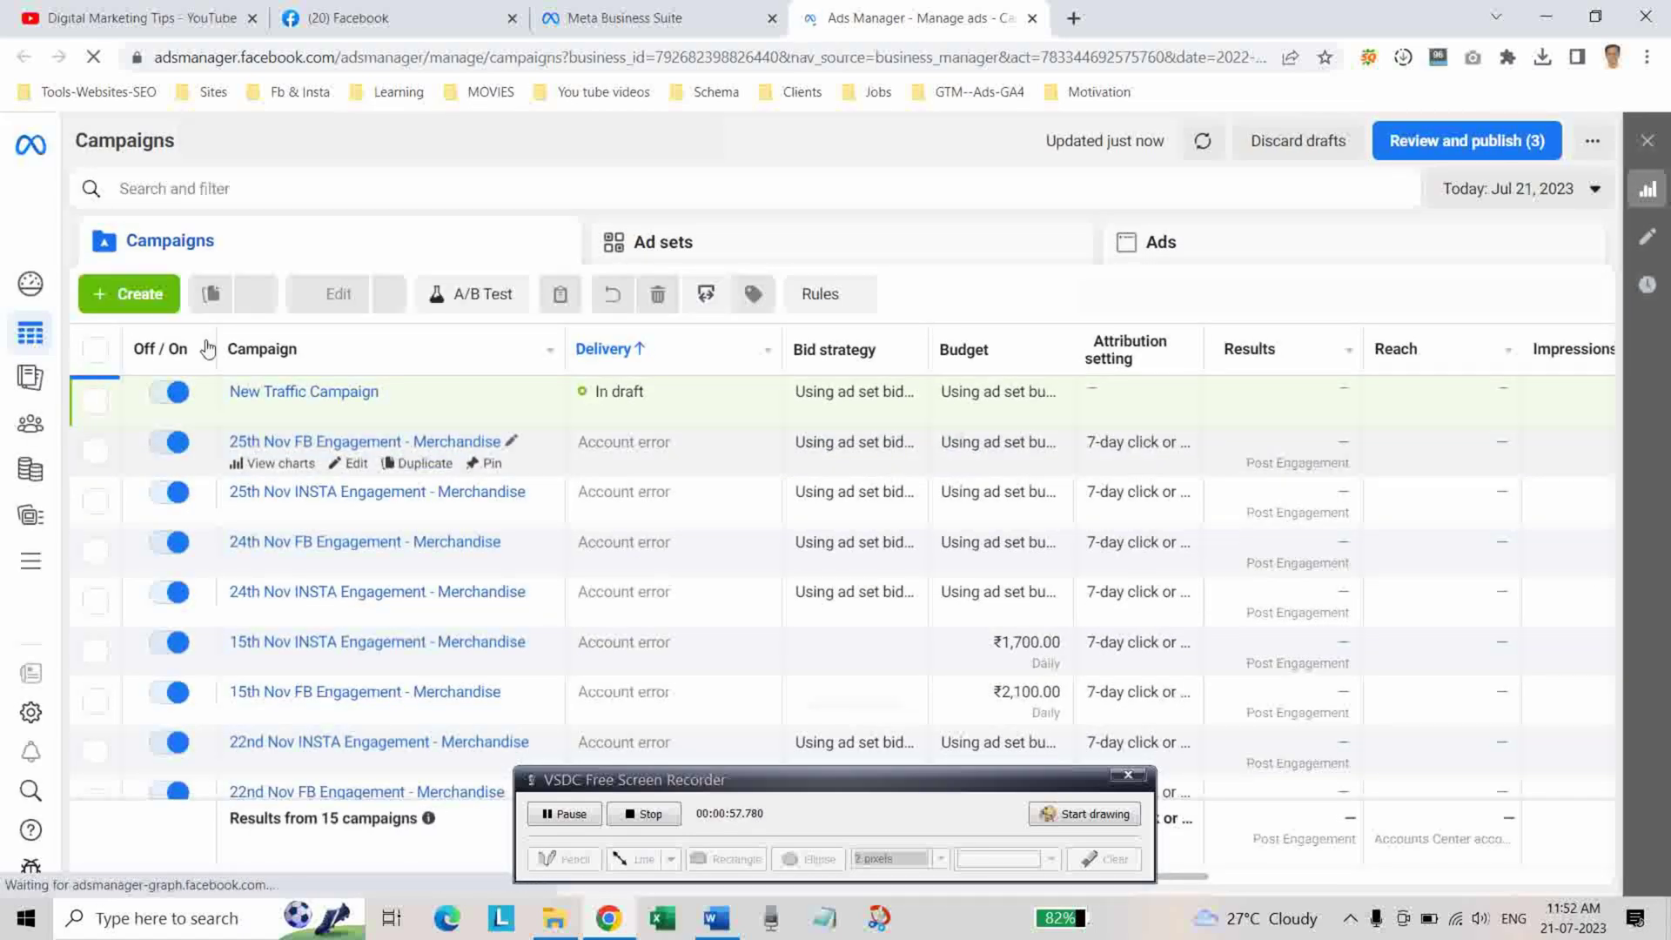
Step: Create a new campaign with the Traffic objective
left_click(115, 295)
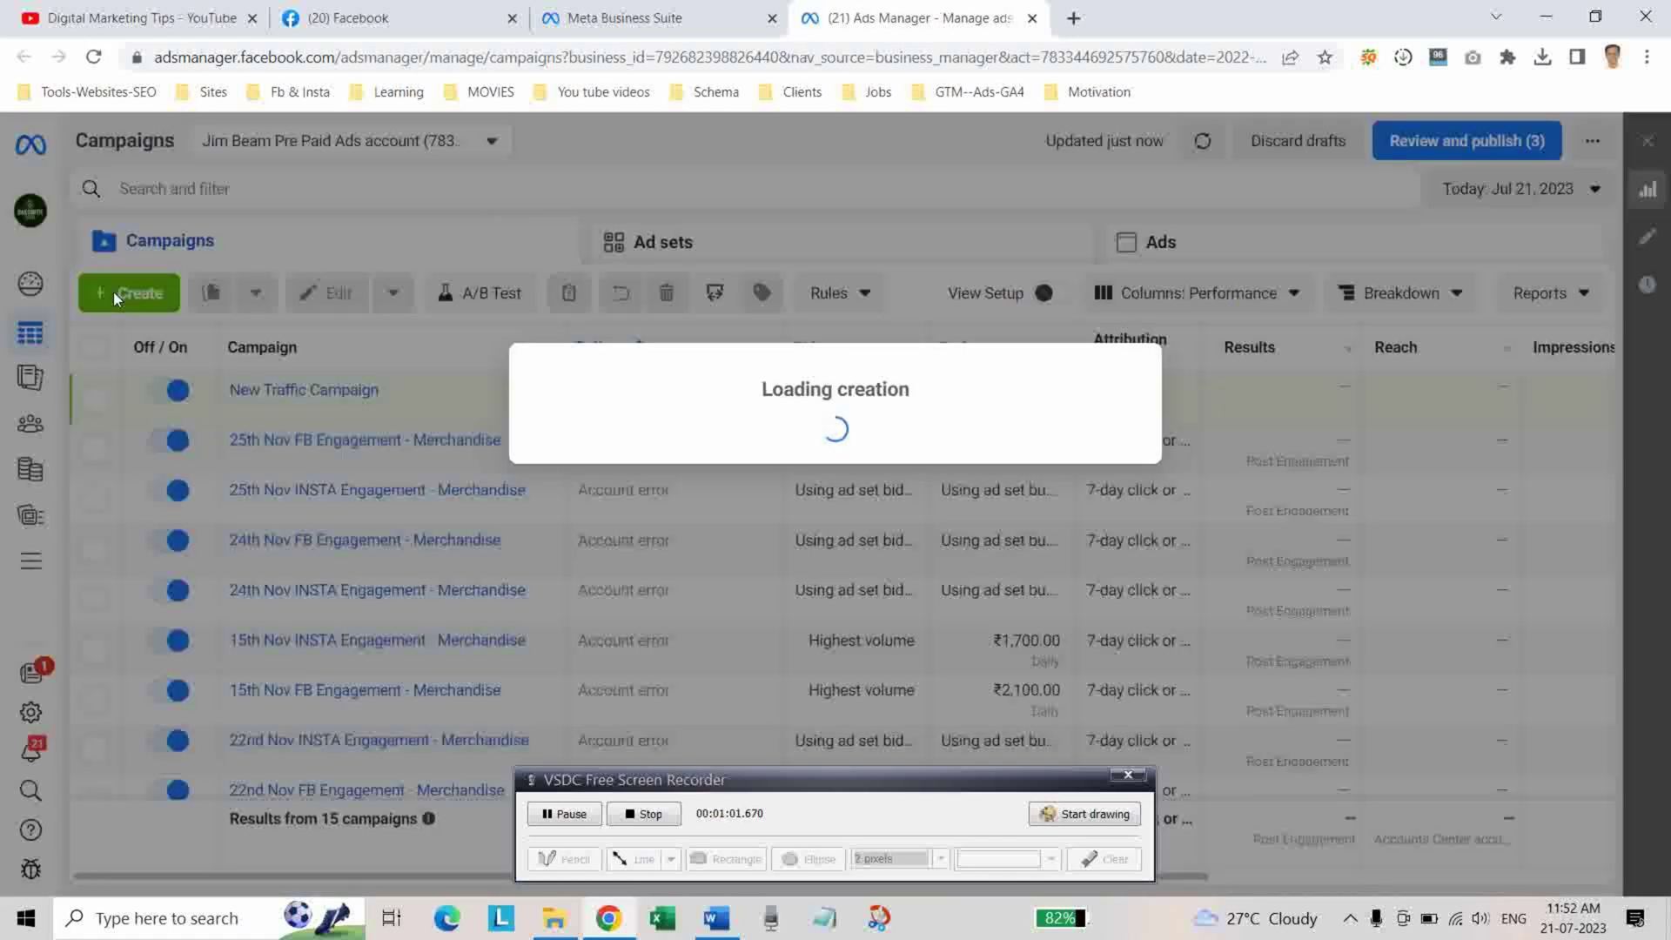
scroll(774, 575, "down", 2)
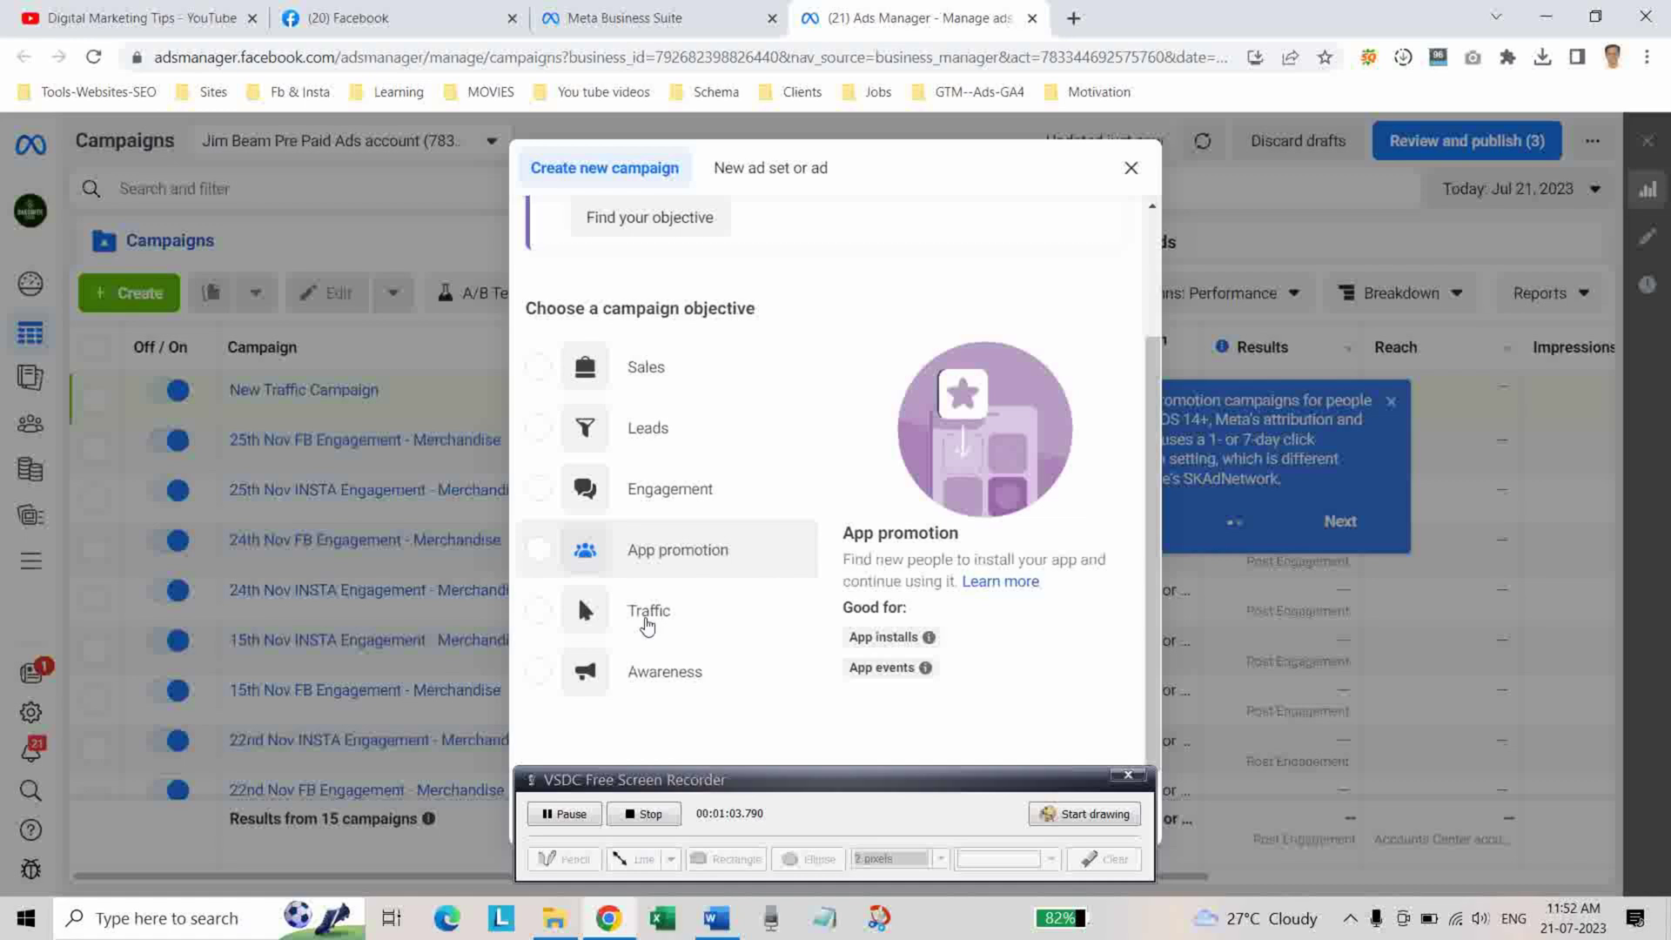
left_click(546, 611)
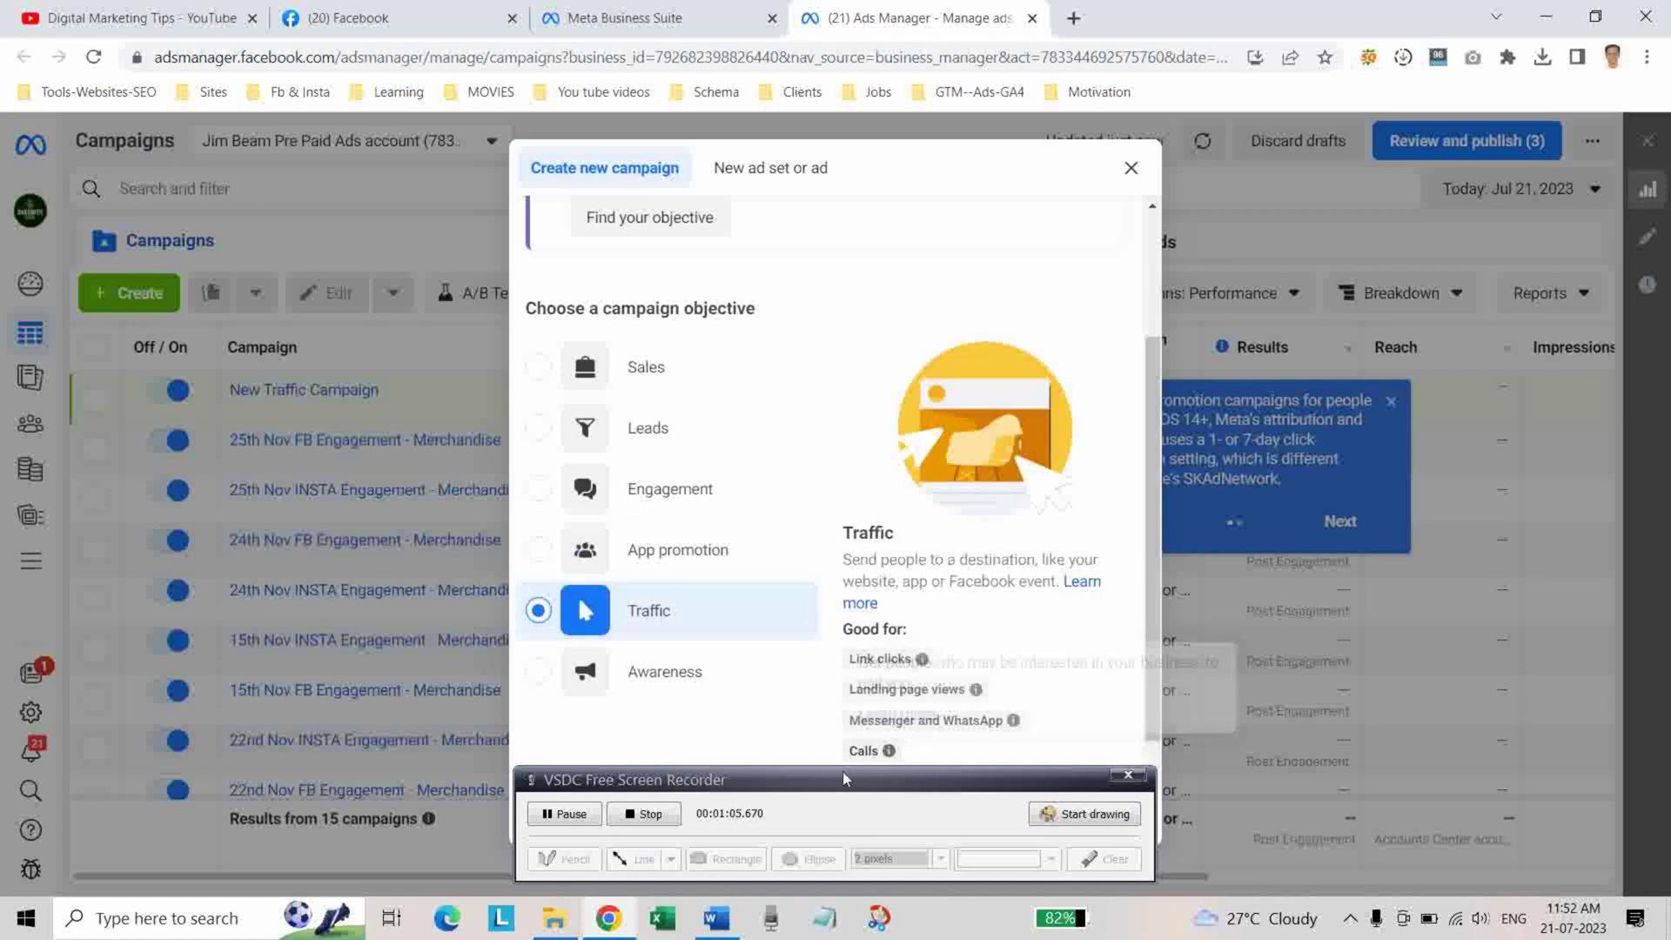
left_click_drag(842, 771, 475, 773)
left_click(1092, 816)
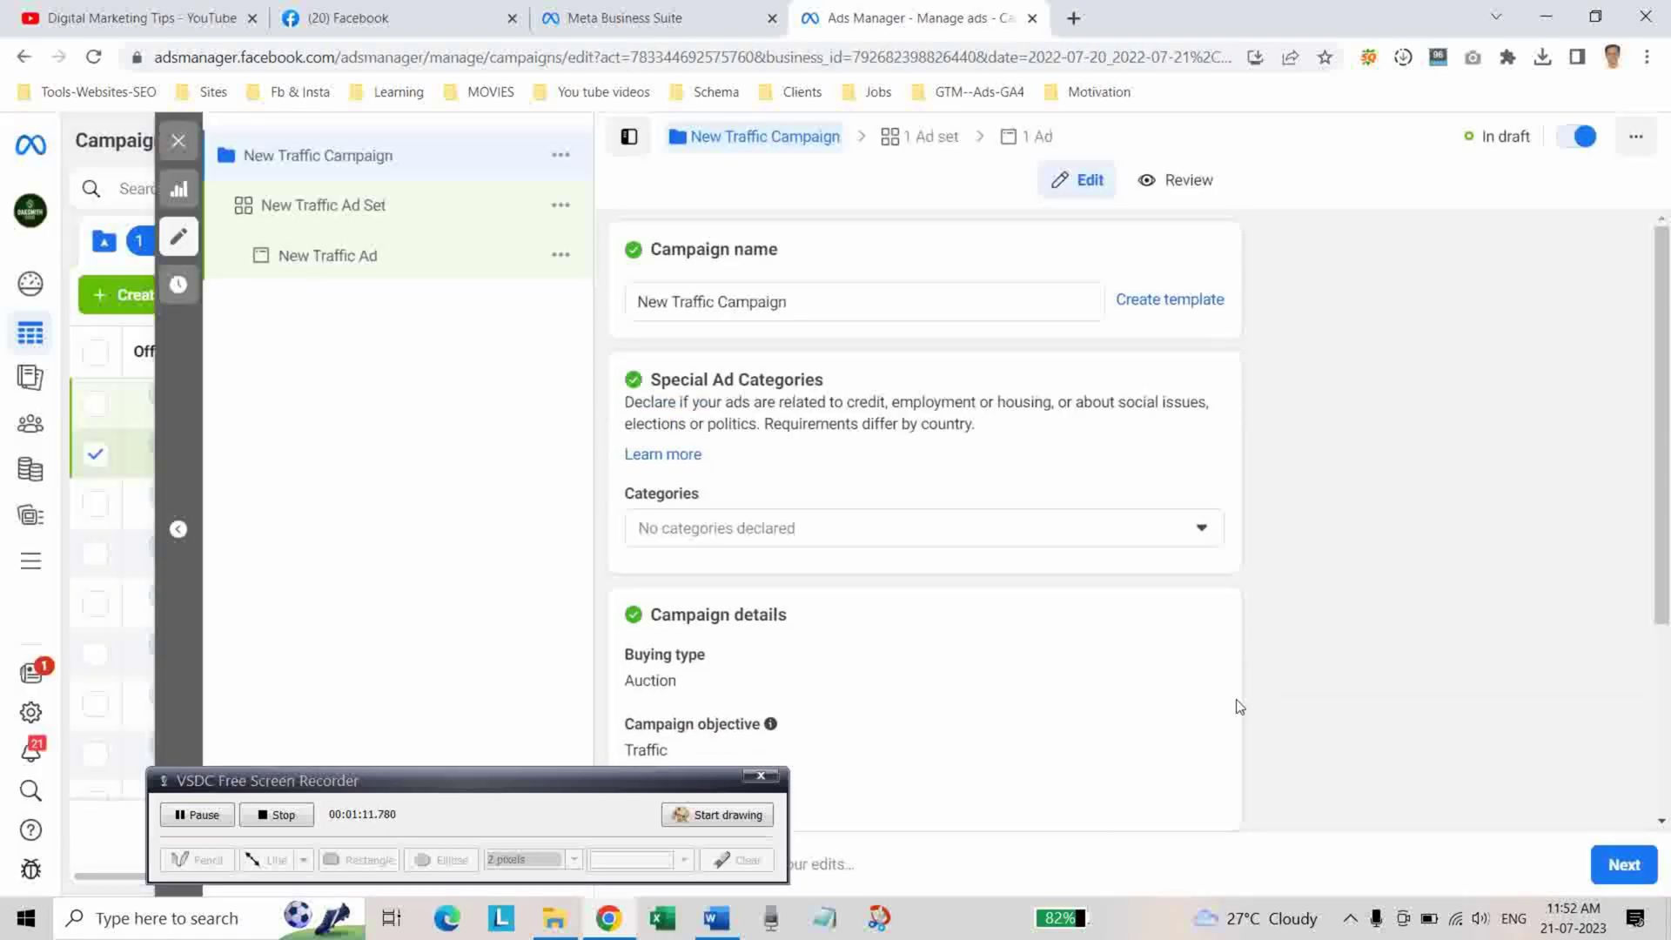
Step: Set the New Traffic Ad Set's conversion location to Website, optimizing for link clicks
left_click(335, 261)
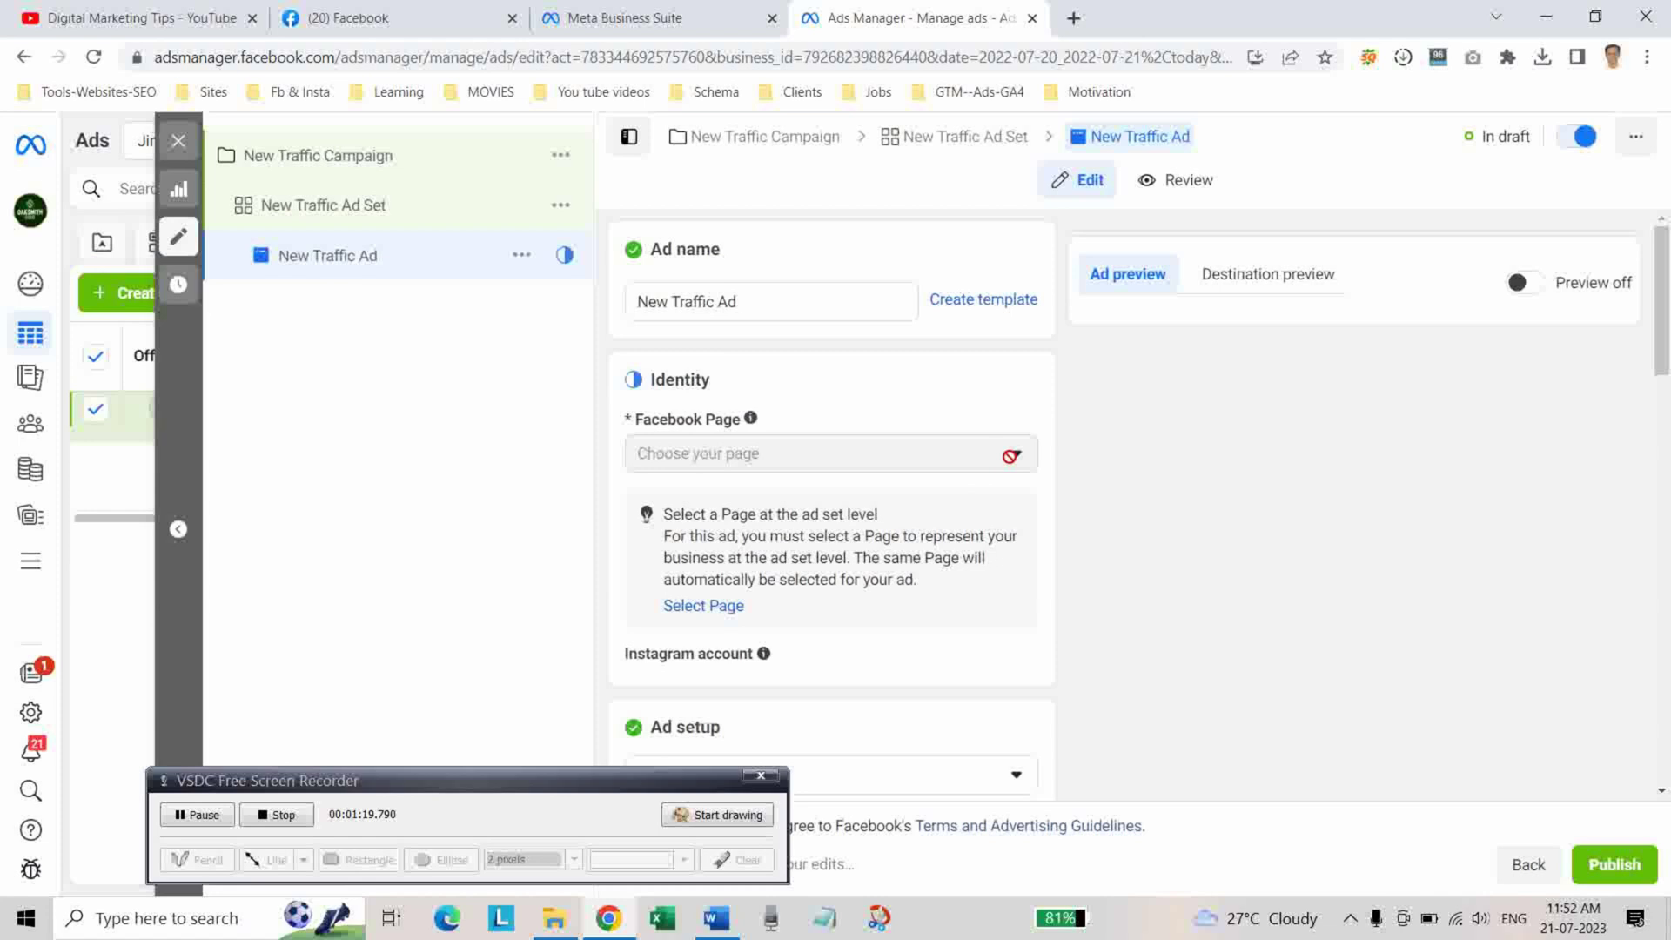
left_click(722, 608)
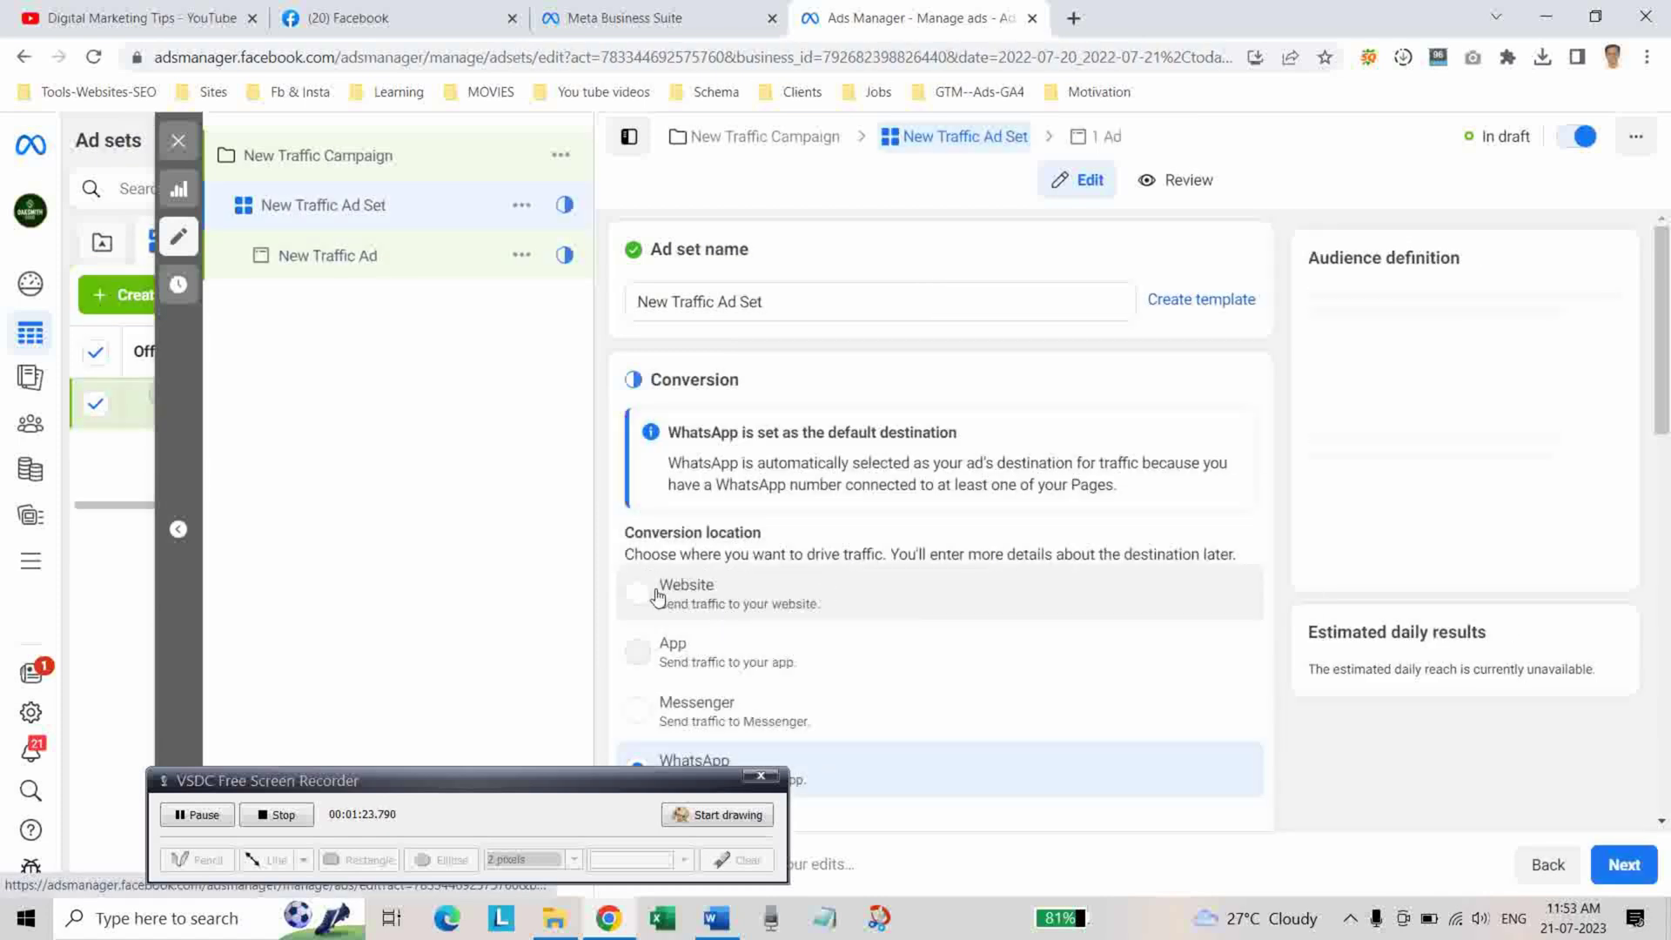
left_click(646, 602)
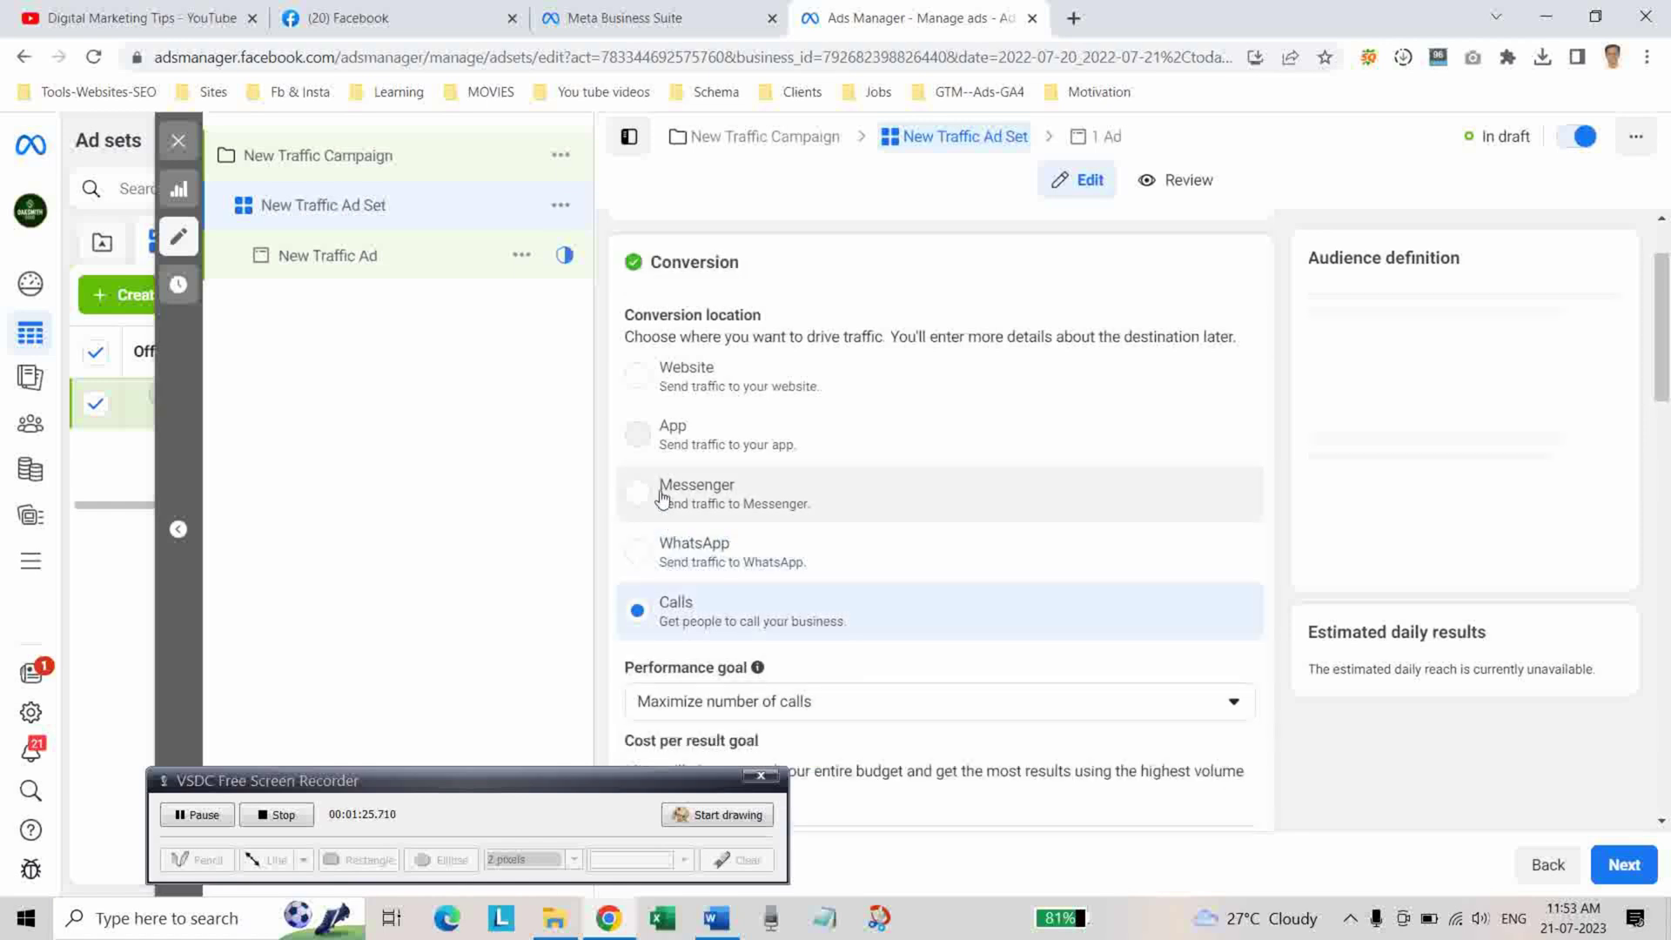
left_click(644, 376)
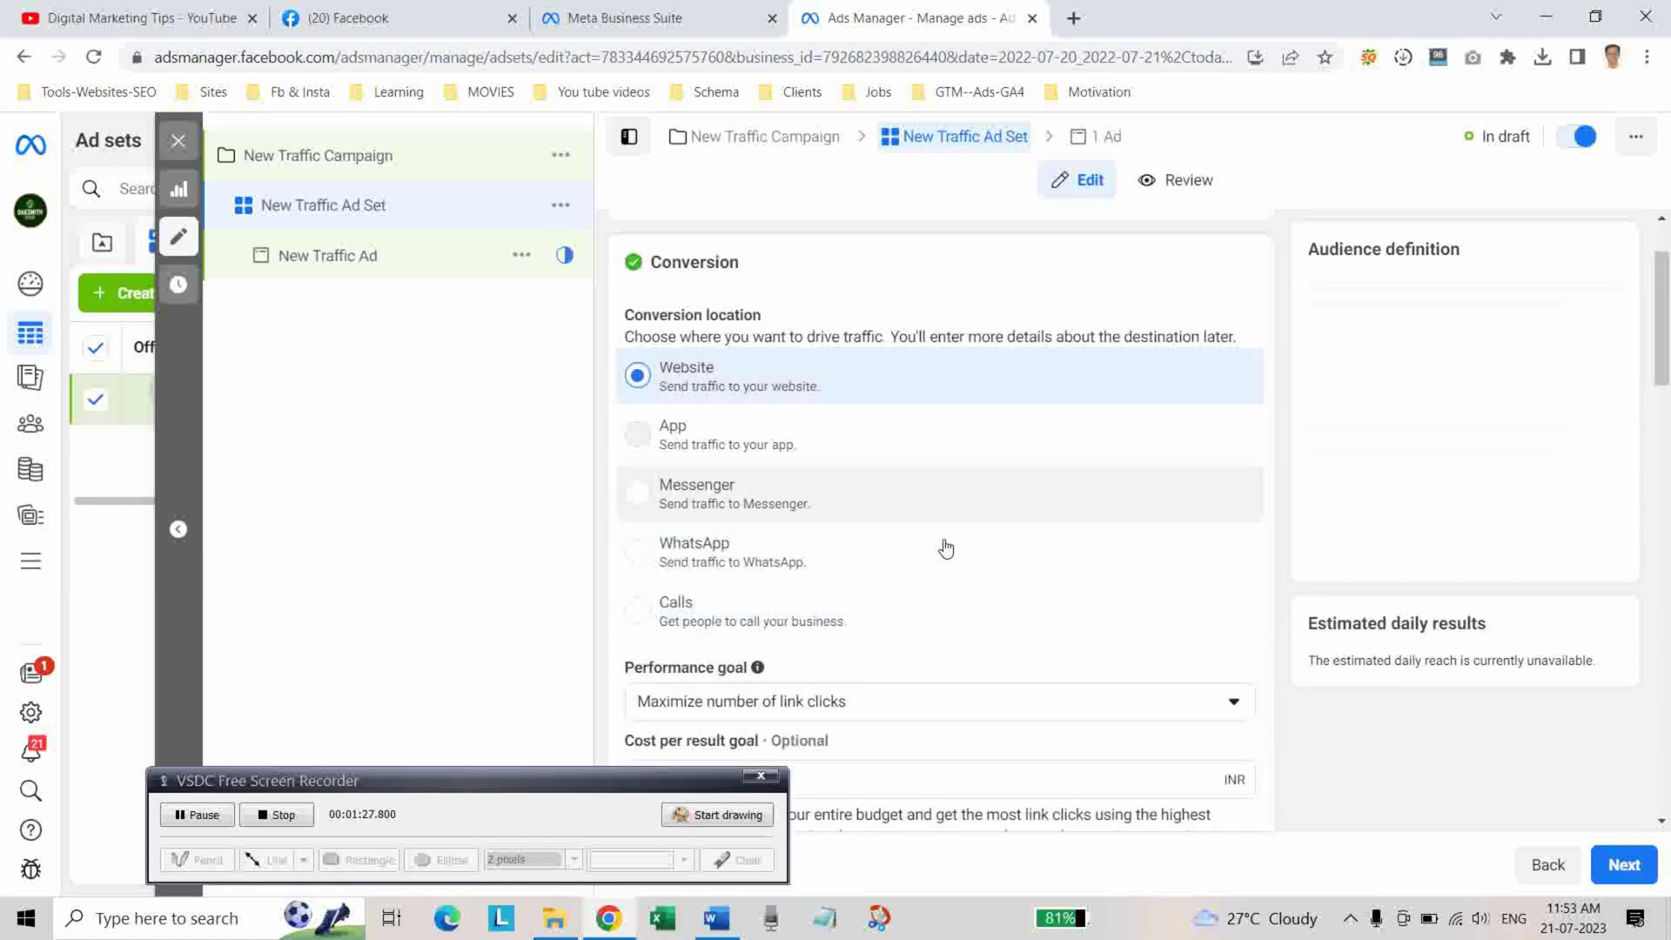
Step: Make Digital Marketing Tipps the New Traffic Ad's Facebook Page
left_click(329, 257)
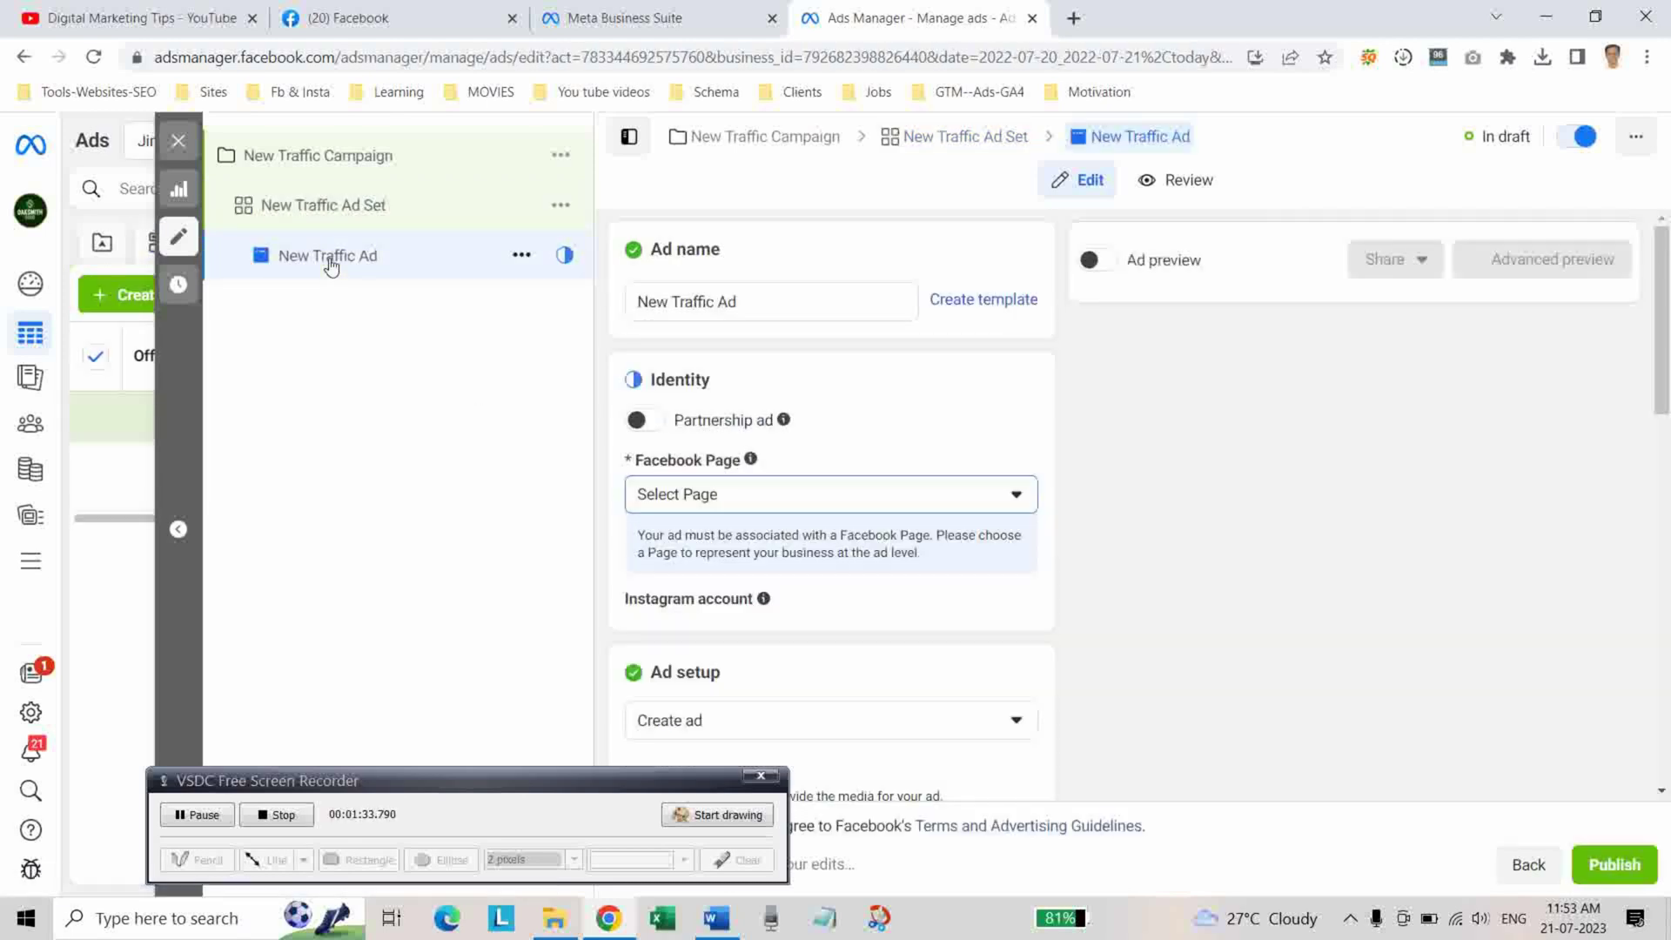
left_click(999, 497)
left_click(875, 600)
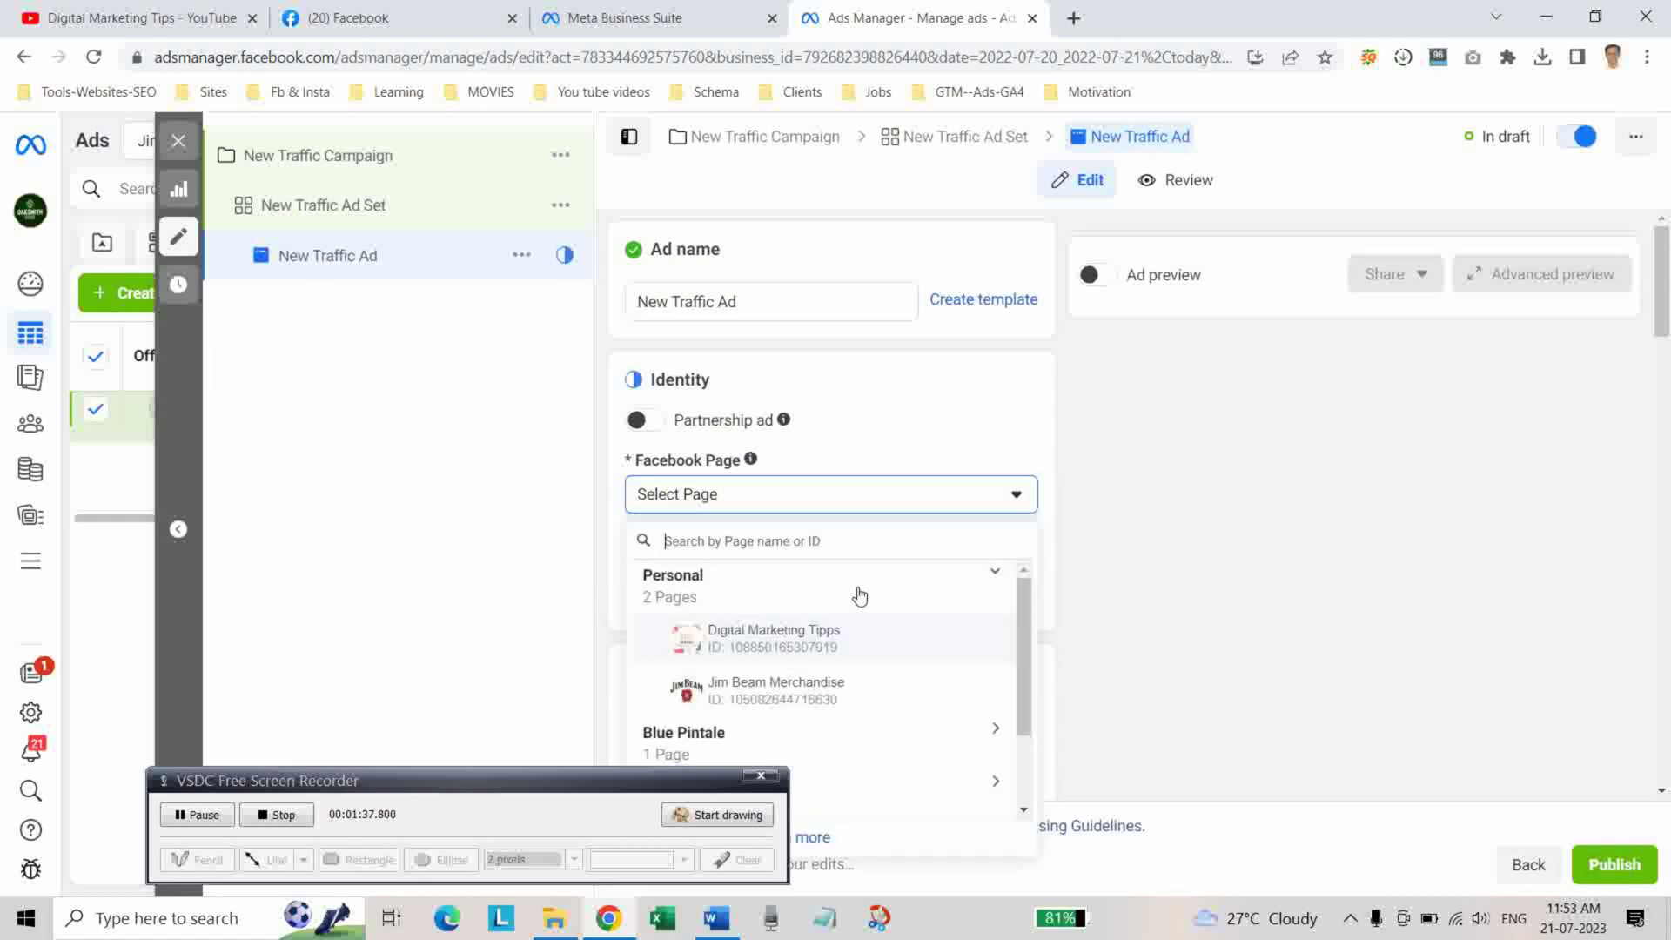
left_click(858, 642)
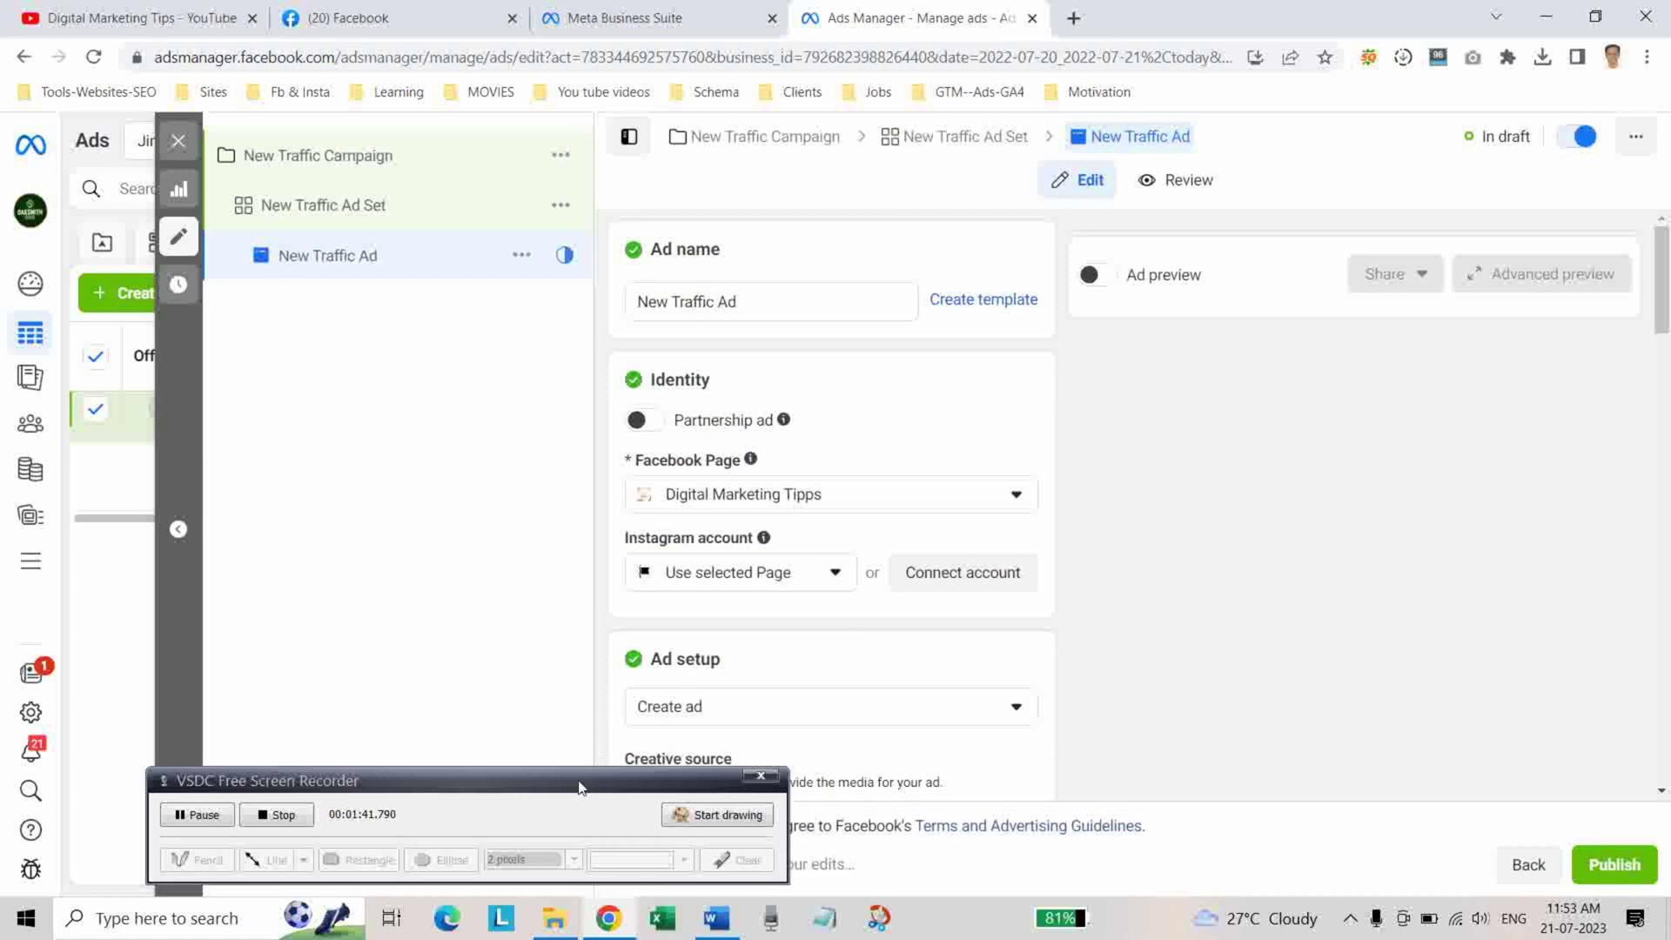
Step: Review the ad's media options, then close them without adding media
left_click_drag(469, 779, 1219, 331)
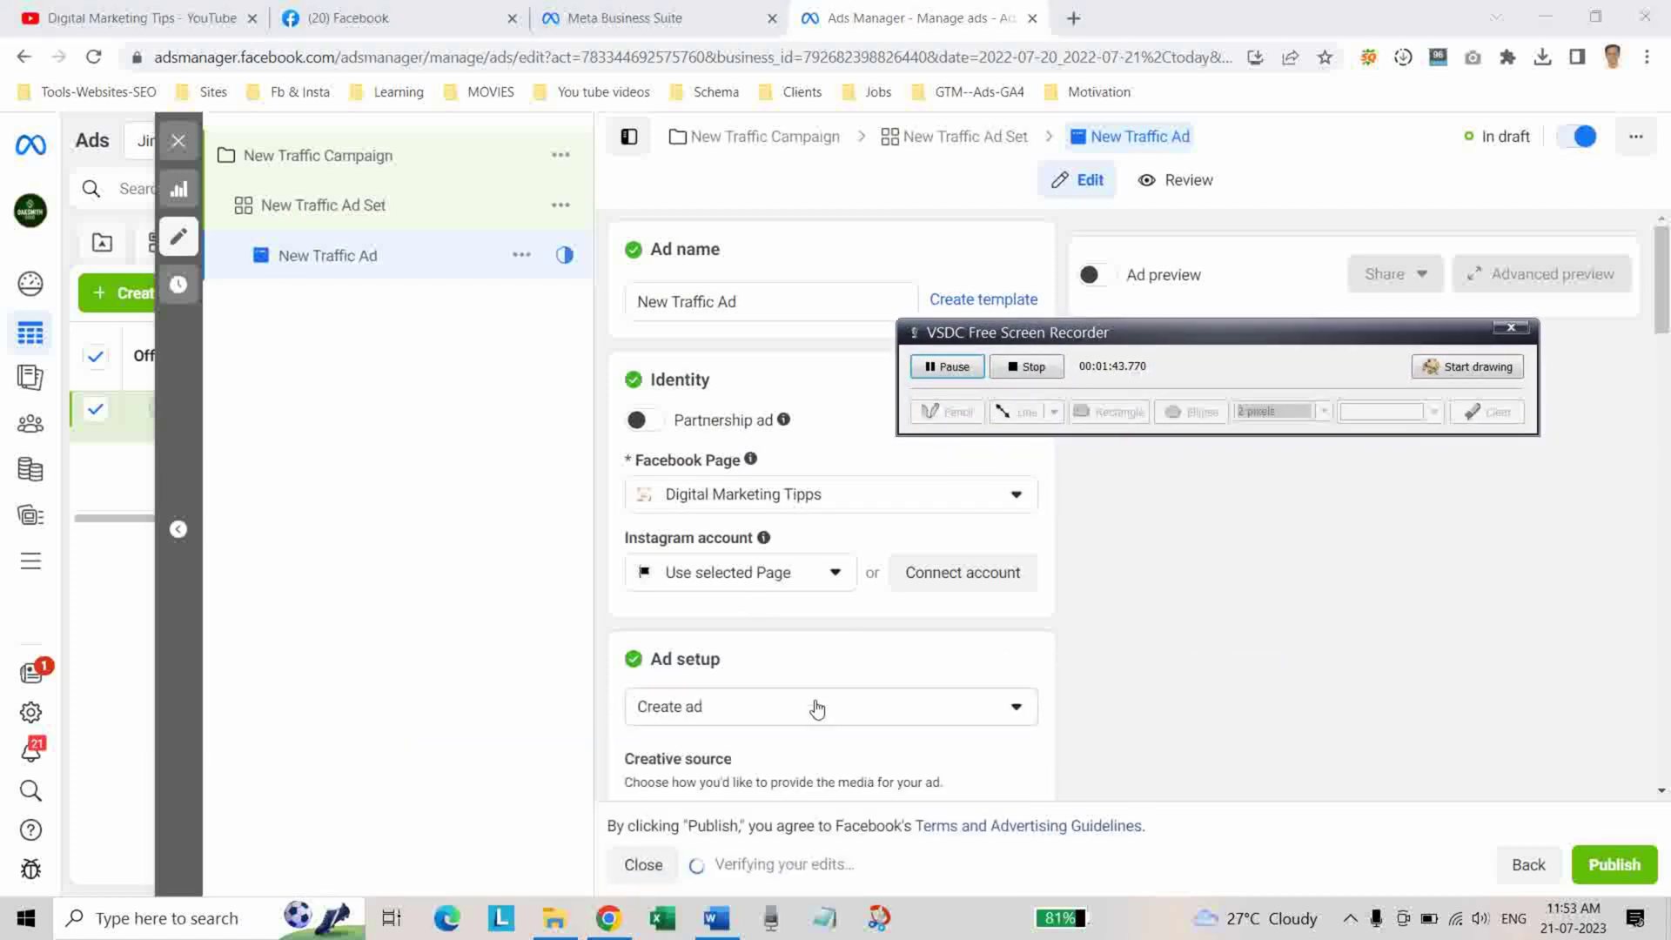
scroll(836, 679, "down", 3)
scroll(862, 613, "down", 1)
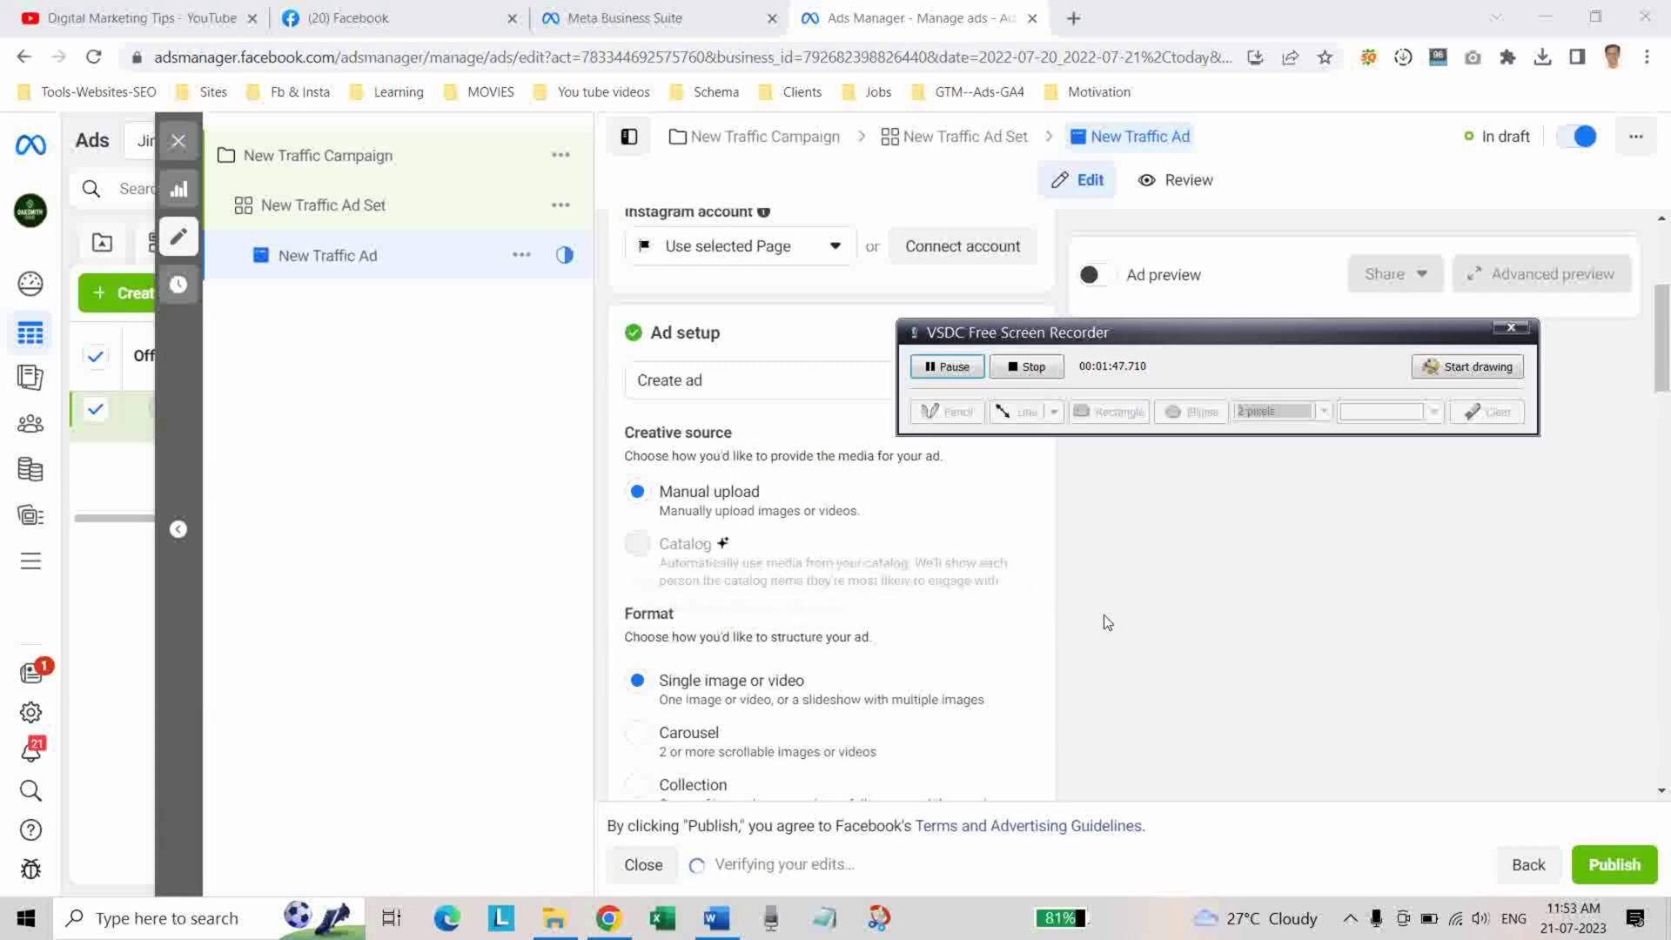
scroll(1103, 614, "down", 3)
scroll(1104, 611, "down", 4)
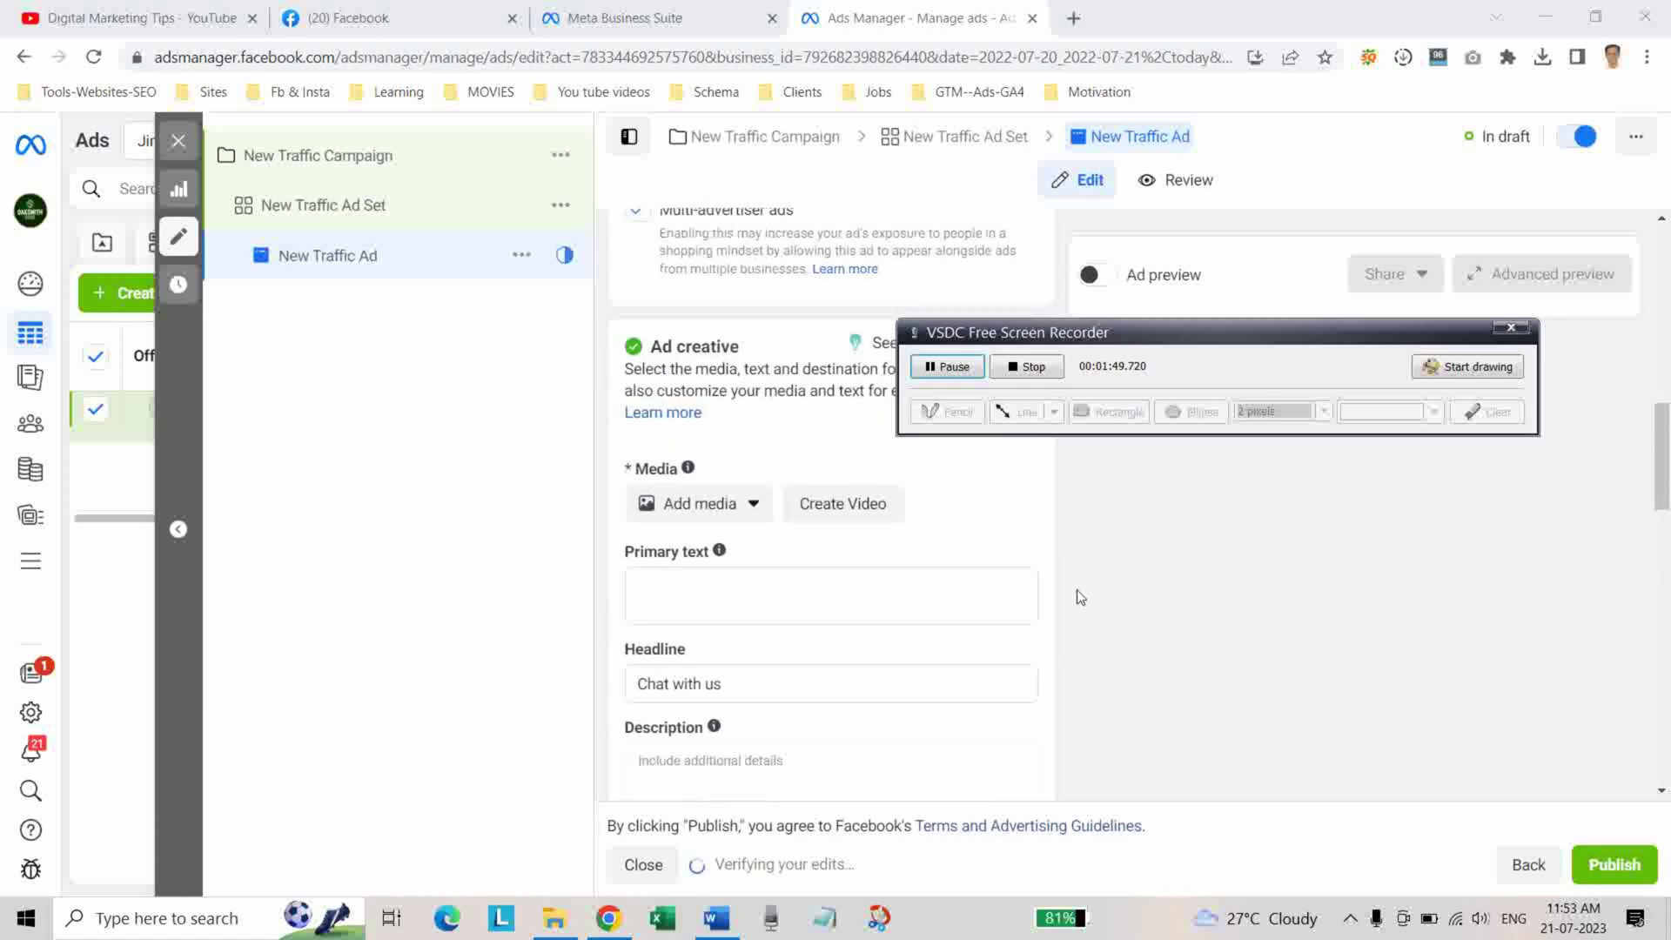
left_click(754, 506)
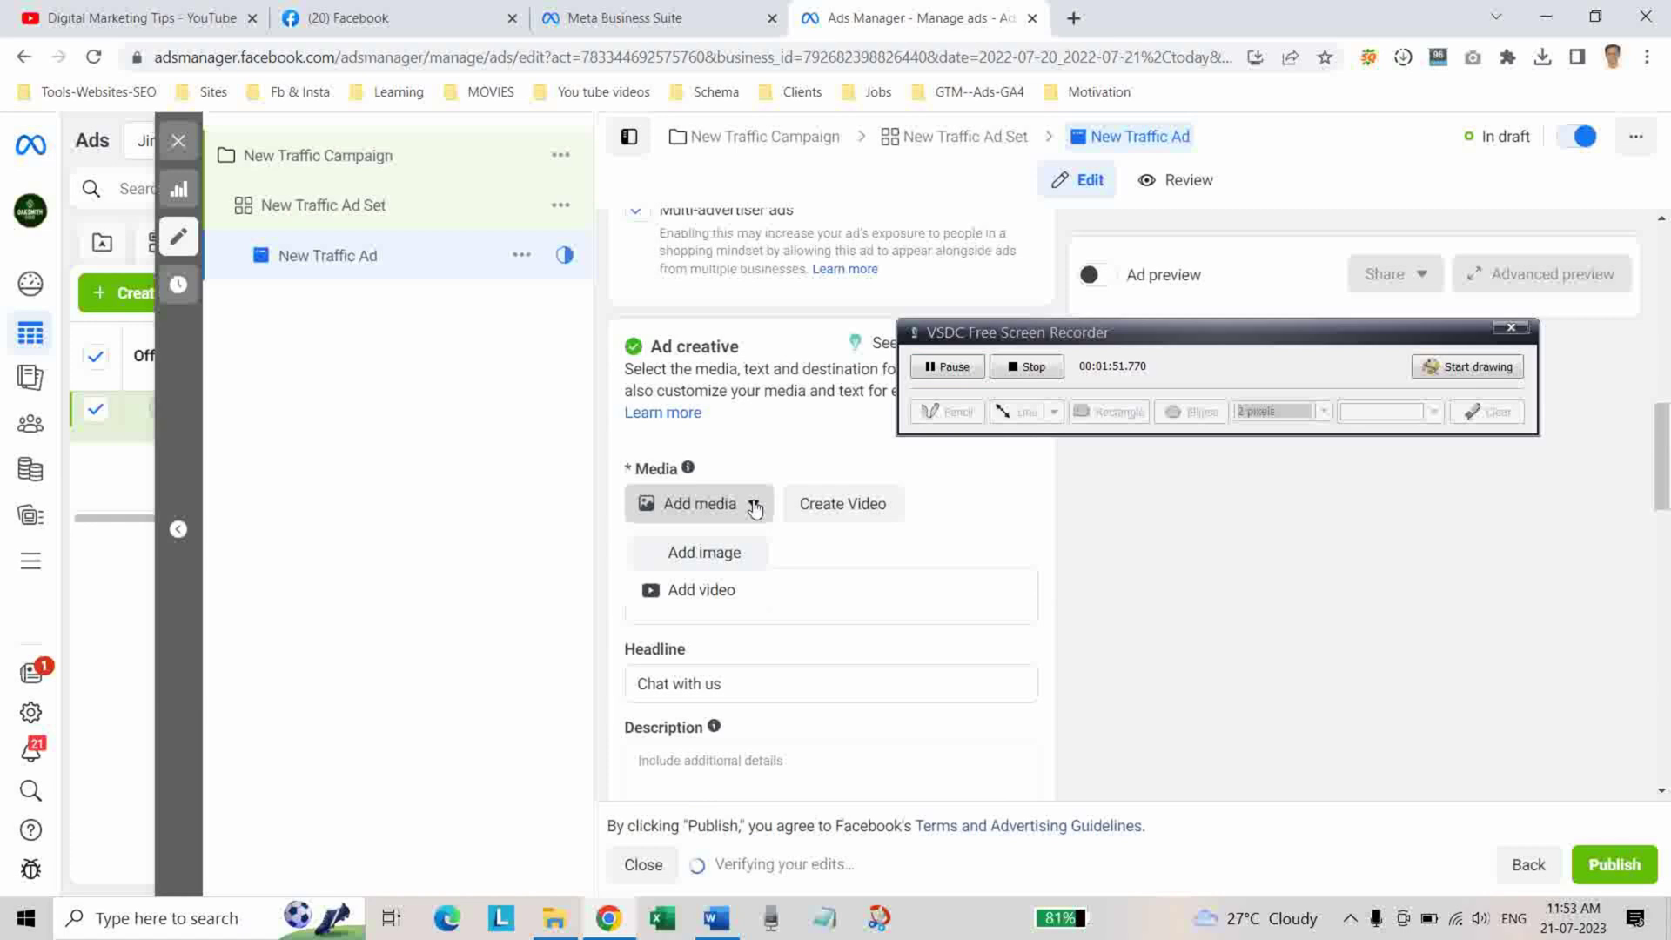
left_click(777, 467)
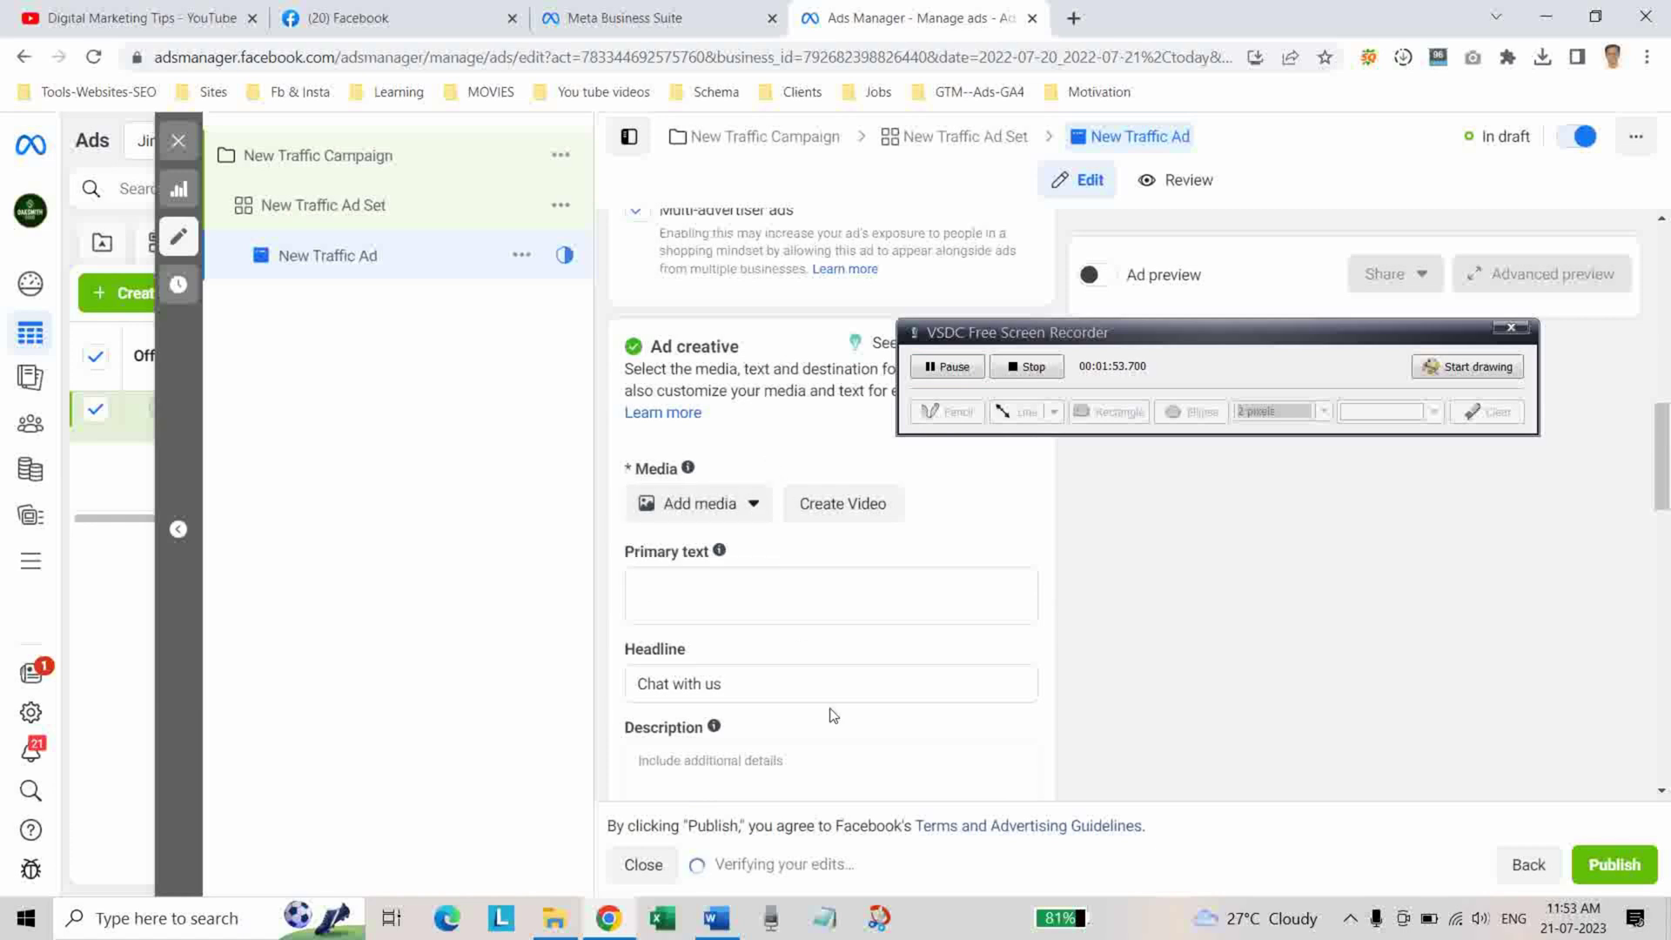
scroll(833, 715, "up", 5)
scroll(888, 700, "up", 2)
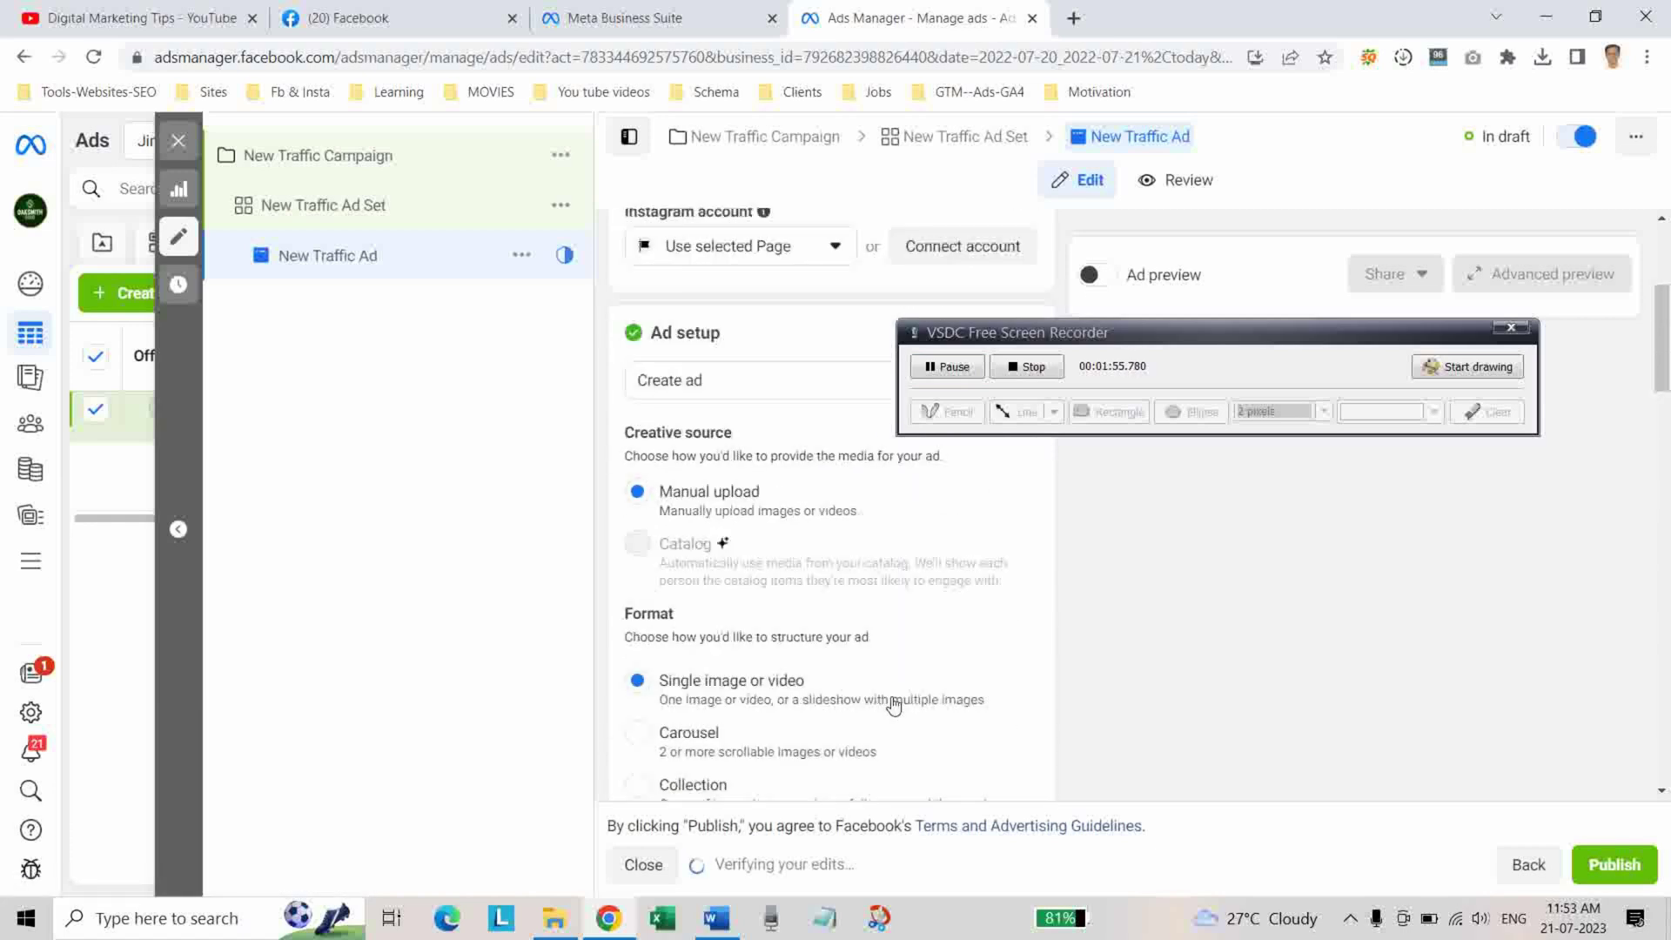
scroll(894, 707, "up", 2)
Step: Set the ad setup to 'Use existing post' and review the creative section
left_click(1005, 603)
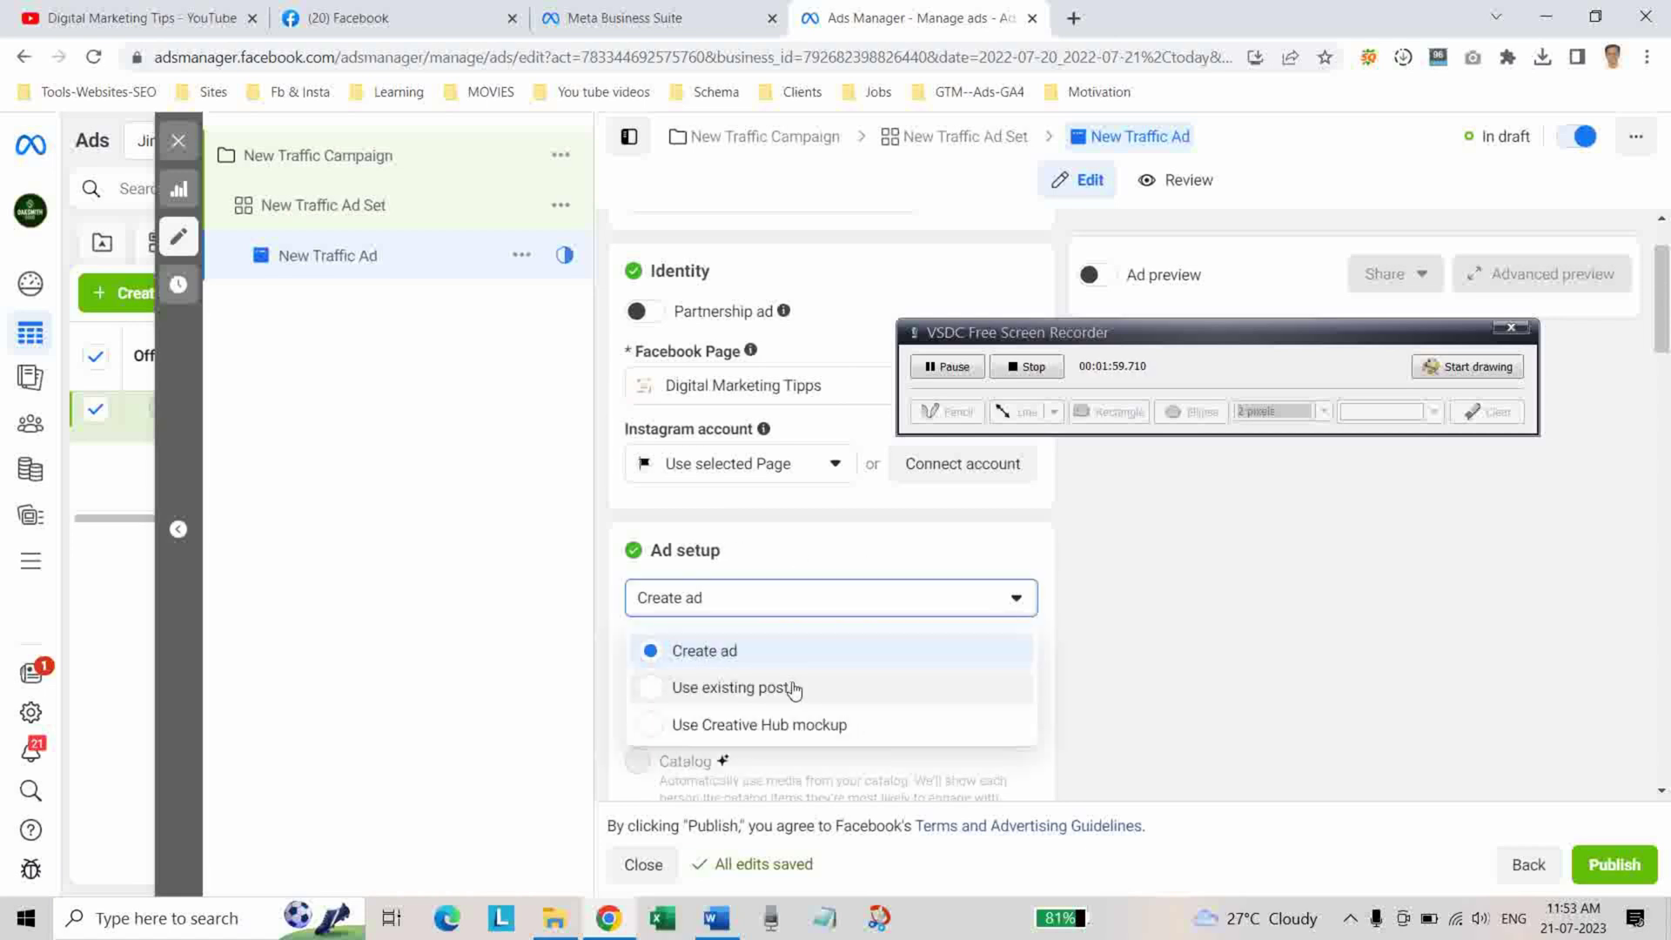
left_click(730, 687)
scroll(972, 643, "down", 2)
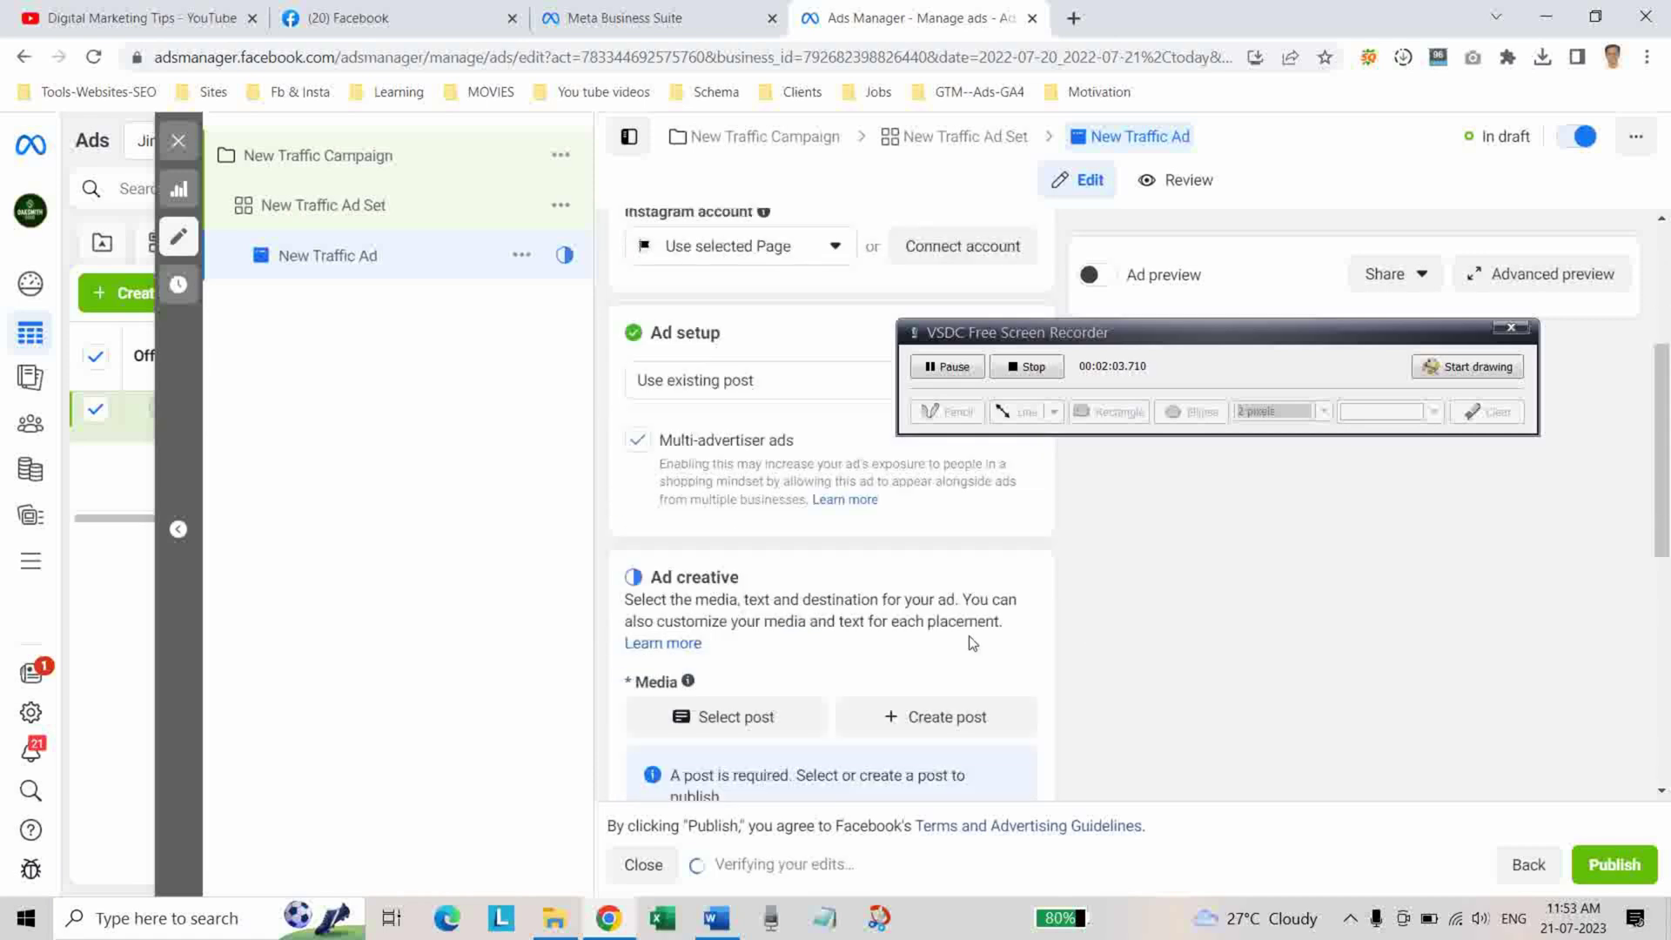
scroll(941, 594, "down", 3)
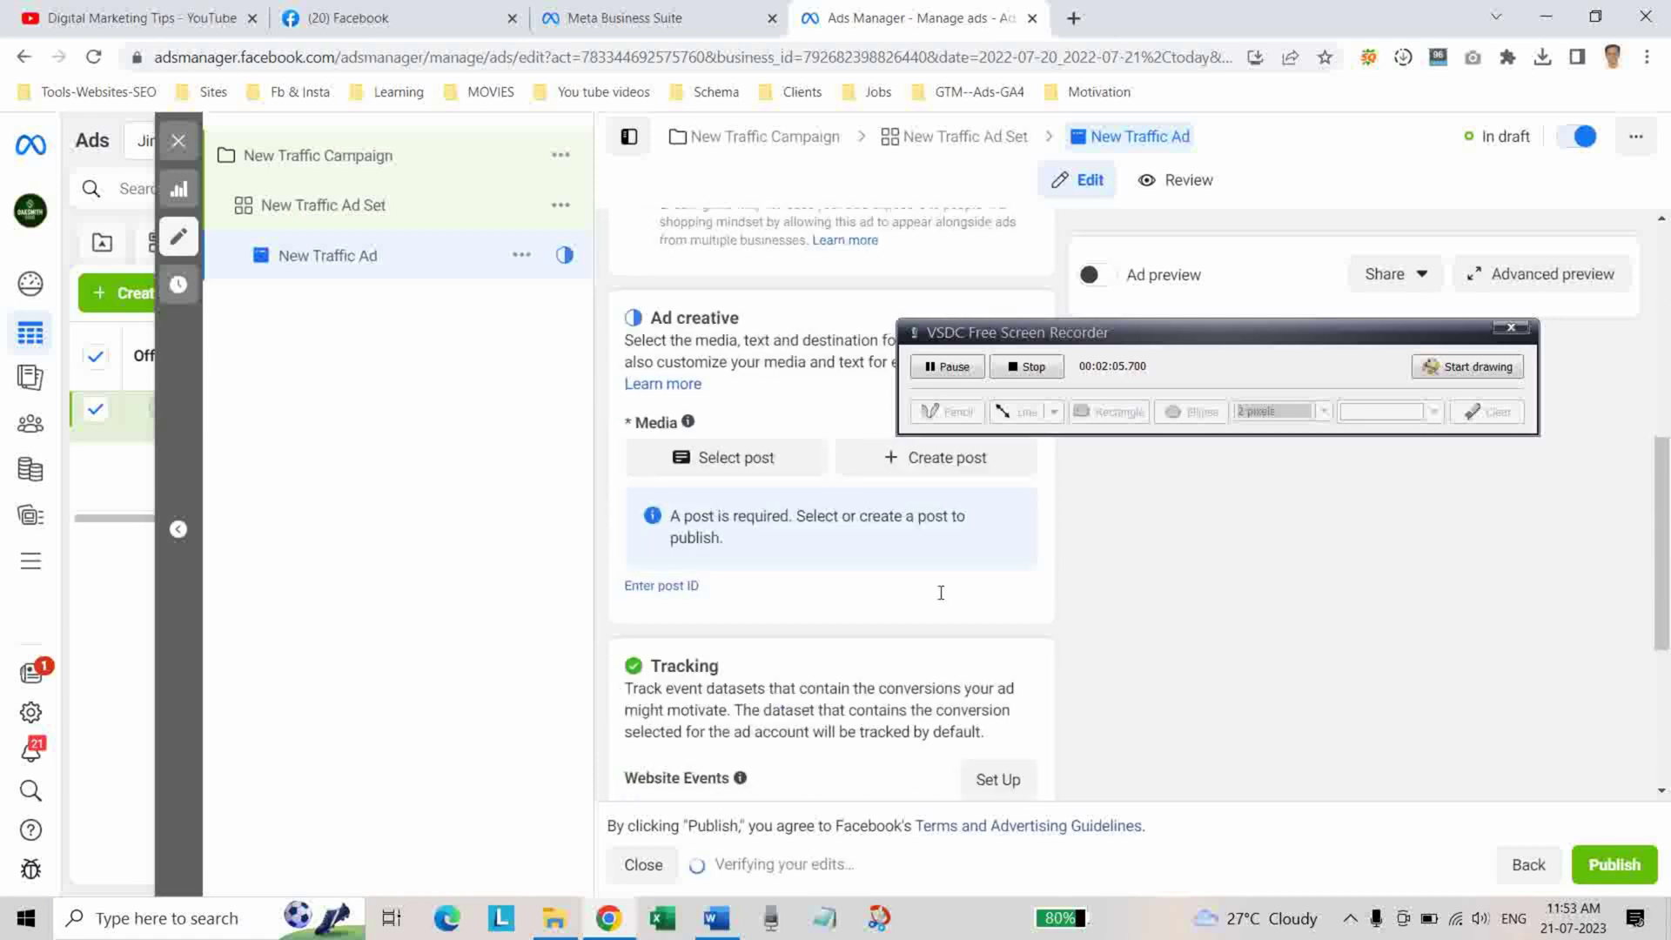
scroll(942, 600, "down", 2)
scroll(875, 636, "down", 2)
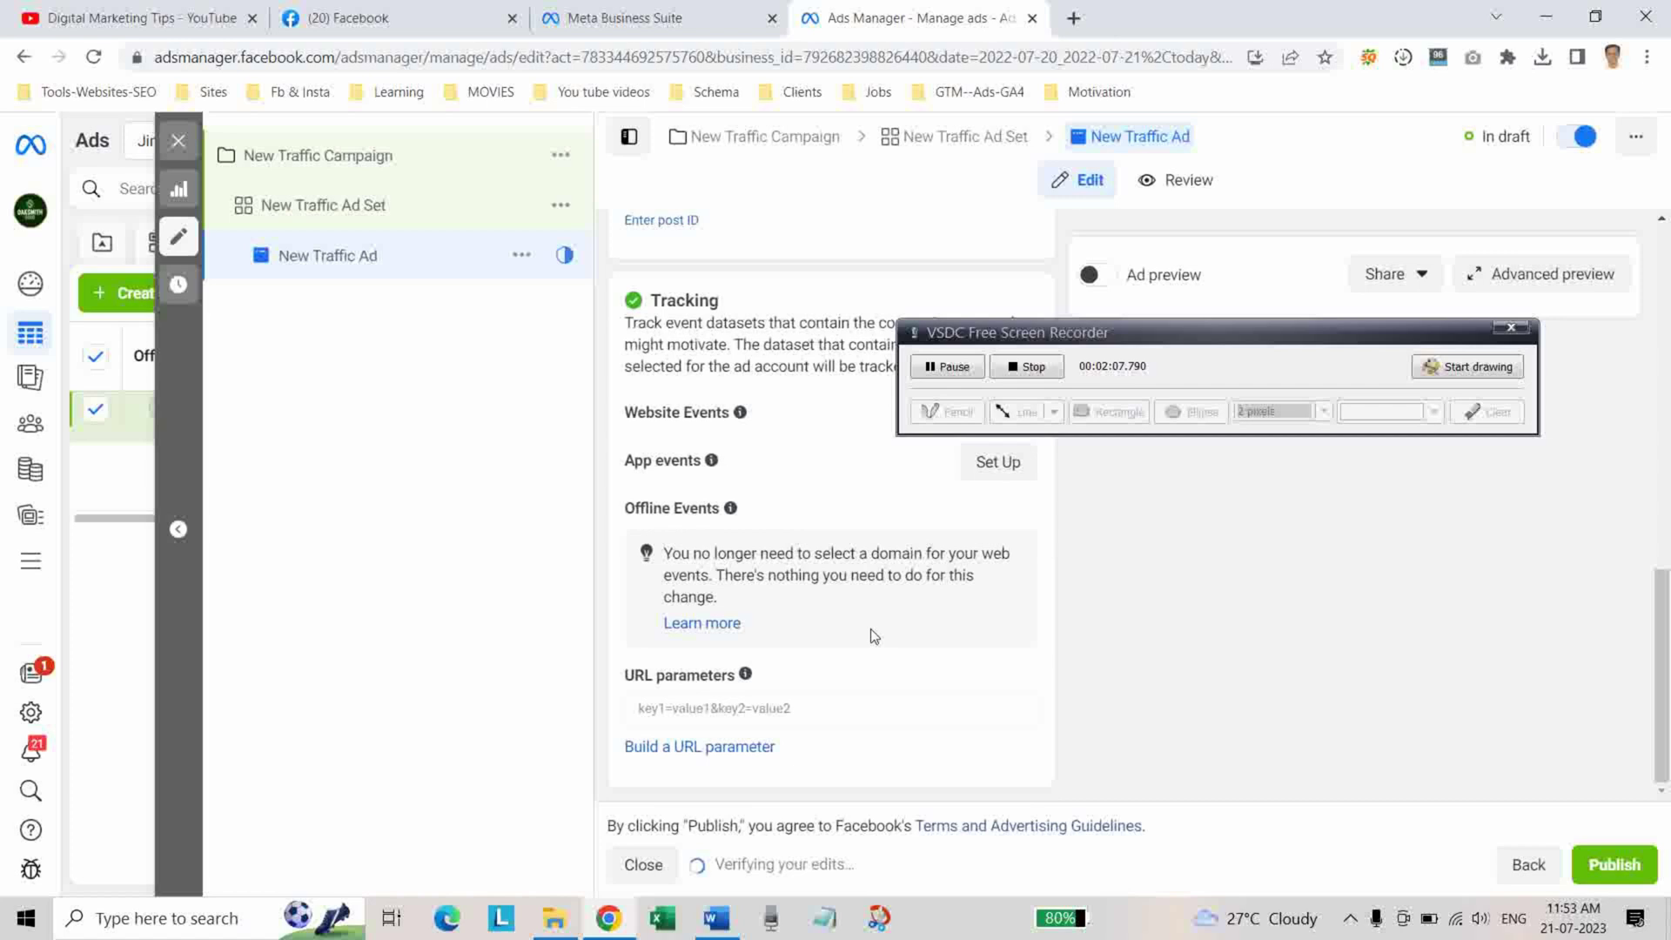
scroll(874, 636, "up", 2)
scroll(865, 646, "up", 2)
scroll(857, 665, "up", 1)
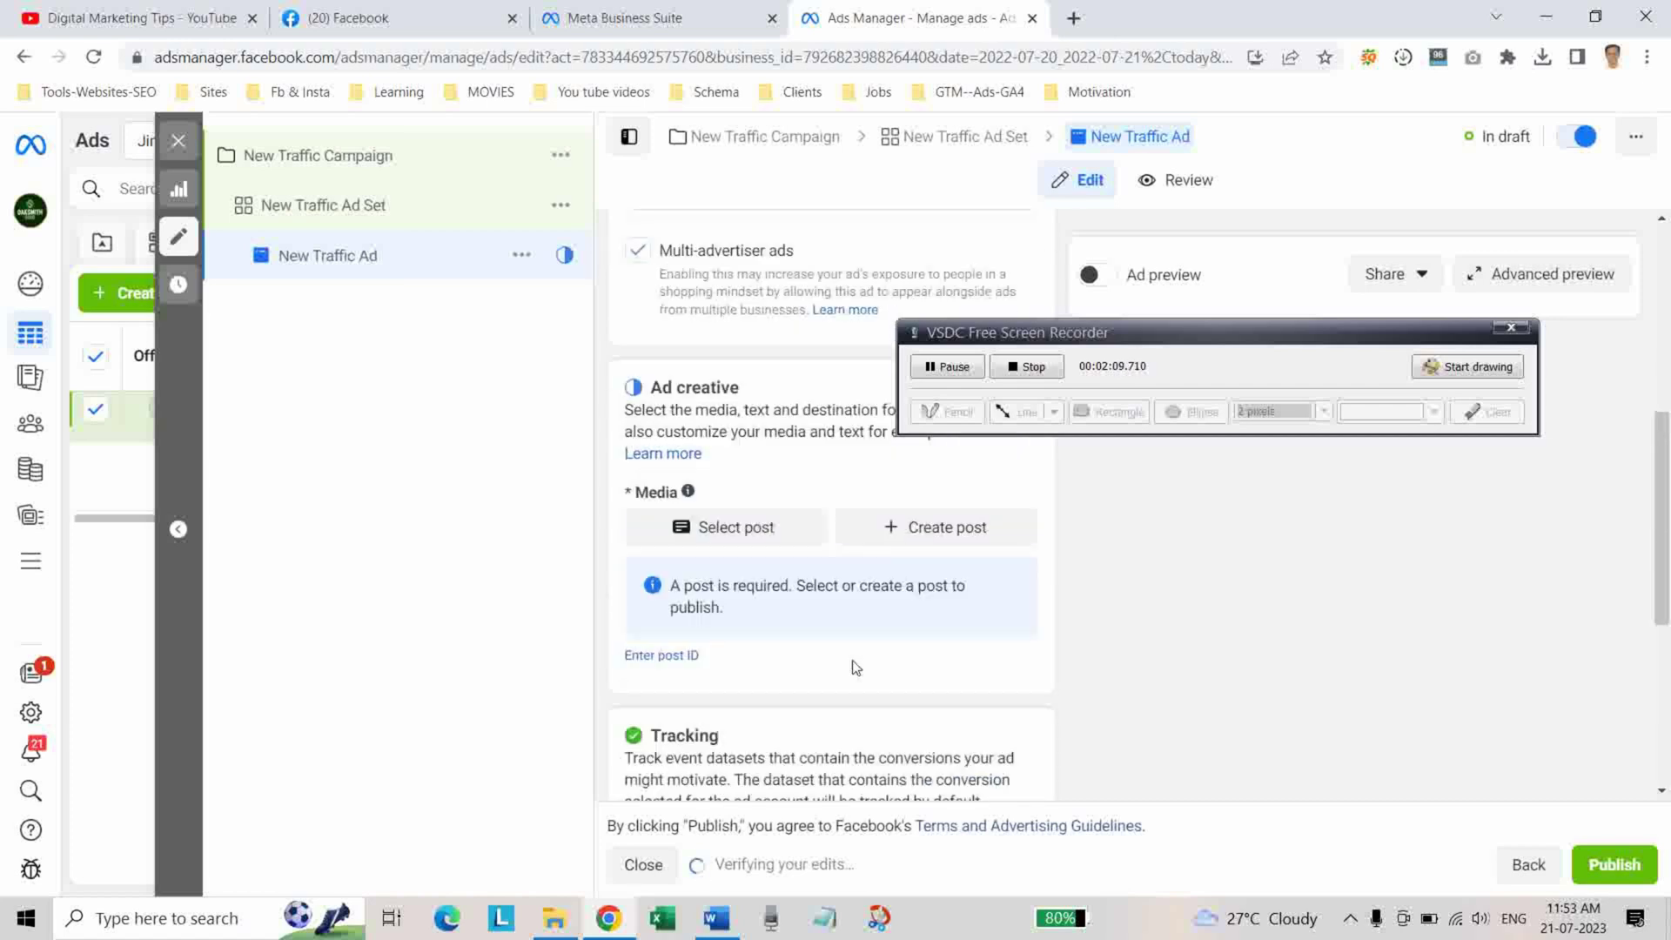
scroll(851, 668, "up", 1)
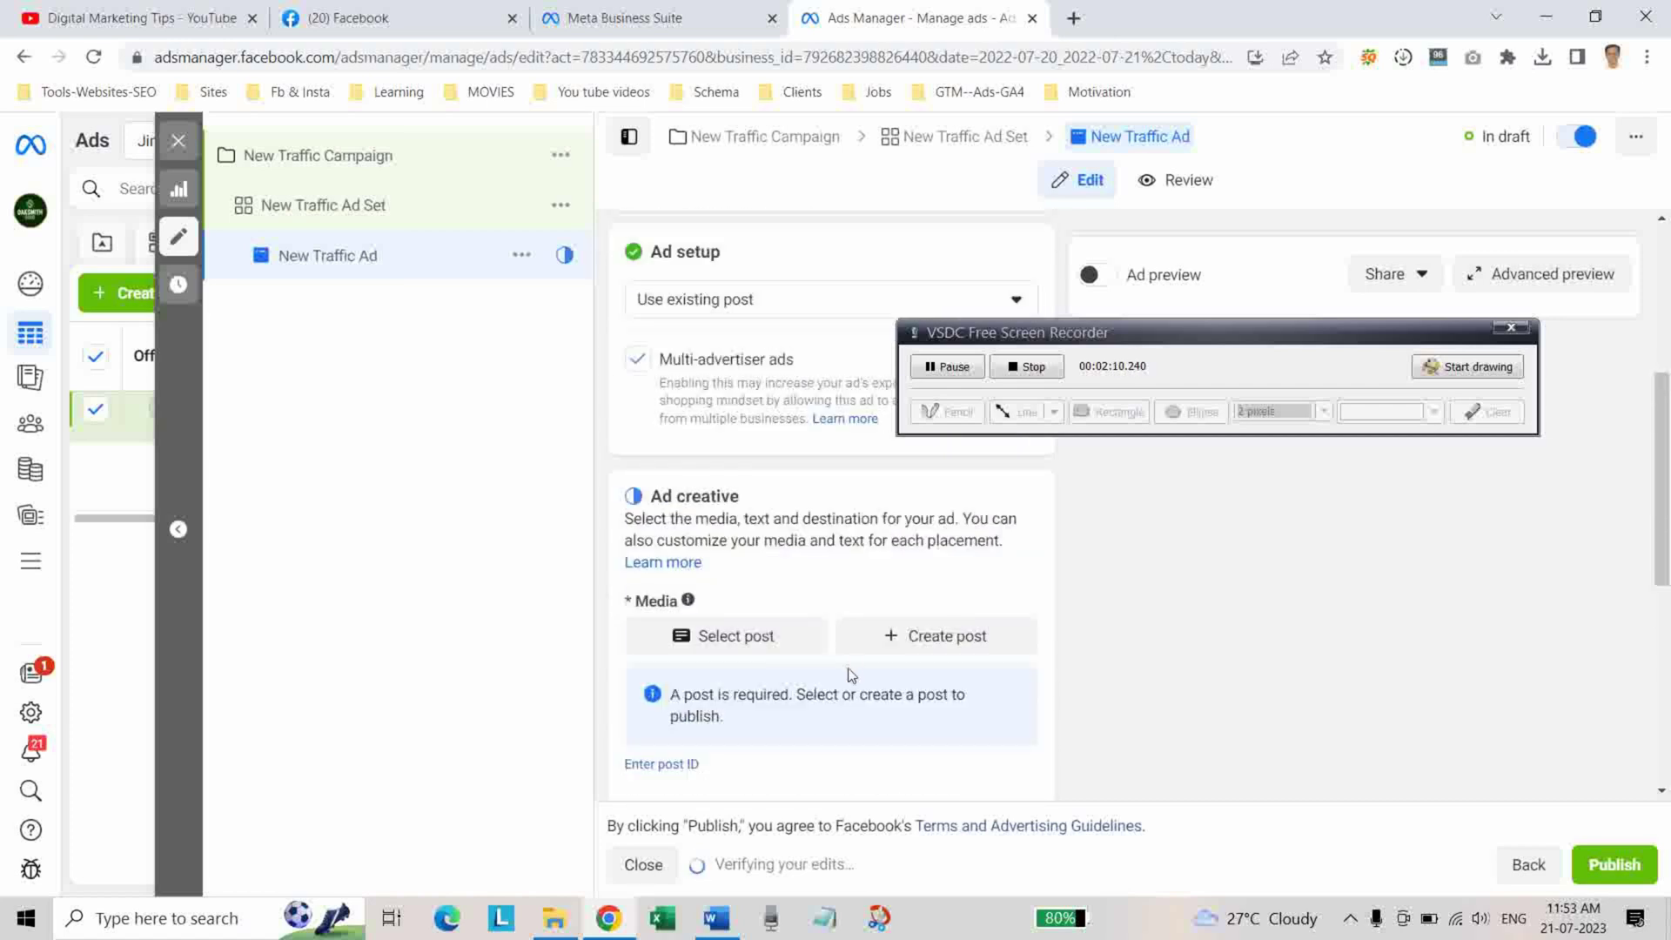
Step: Use the Jul 21, 2023 Blogger pages video post as the ad's creative
left_click(718, 642)
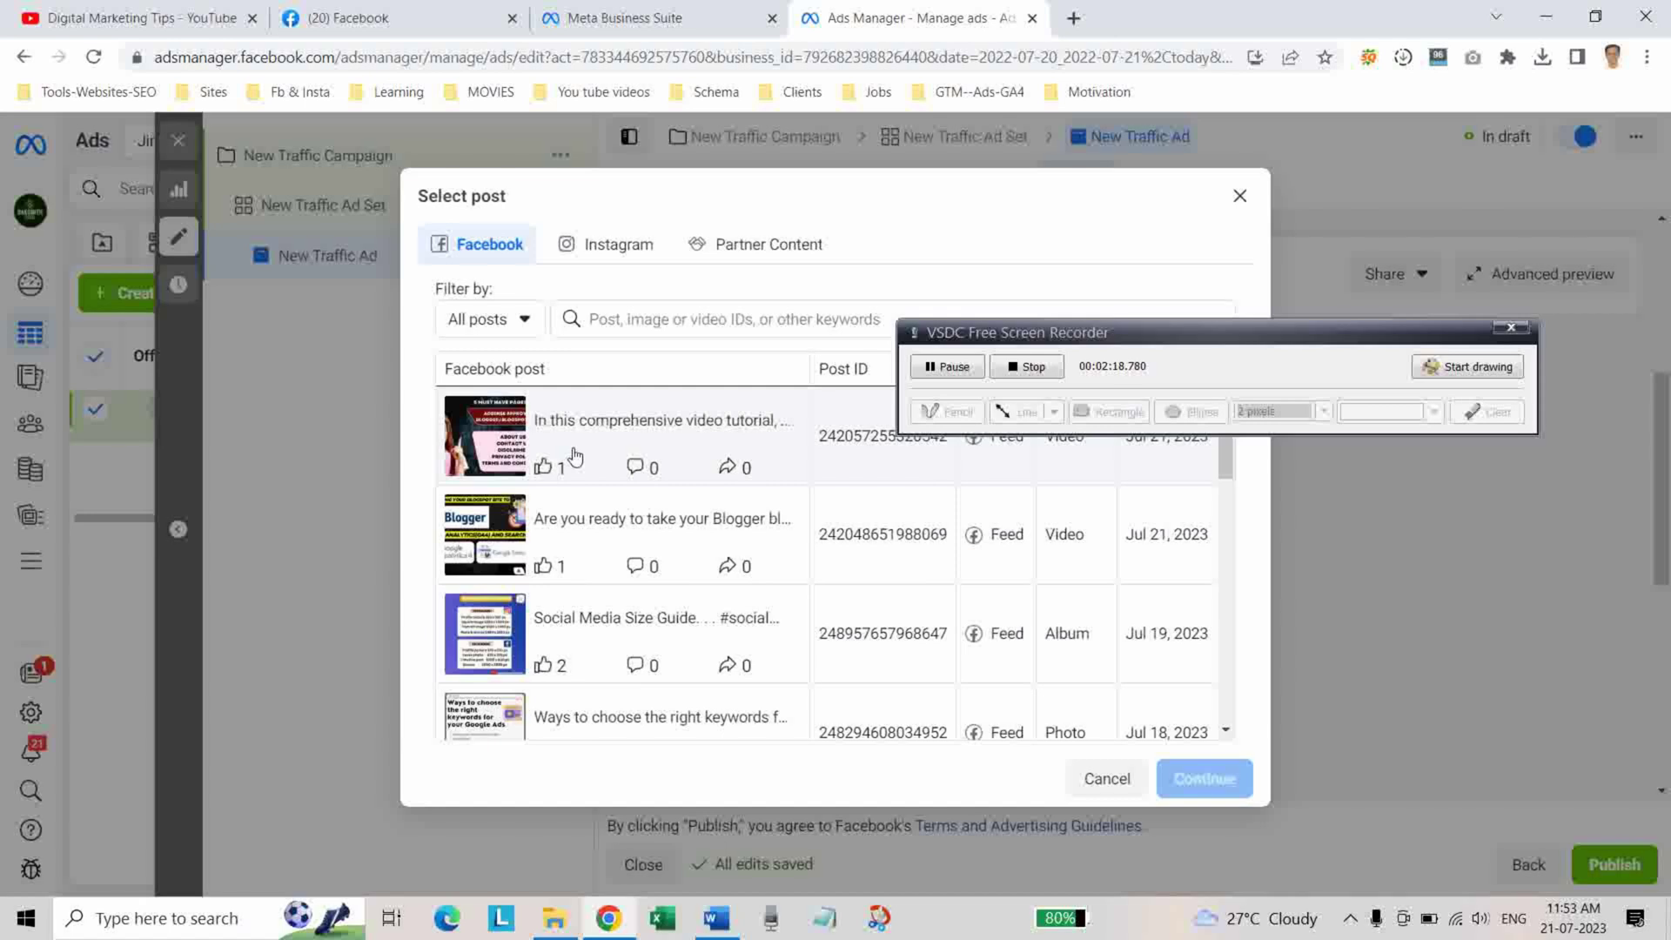
left_click(575, 455)
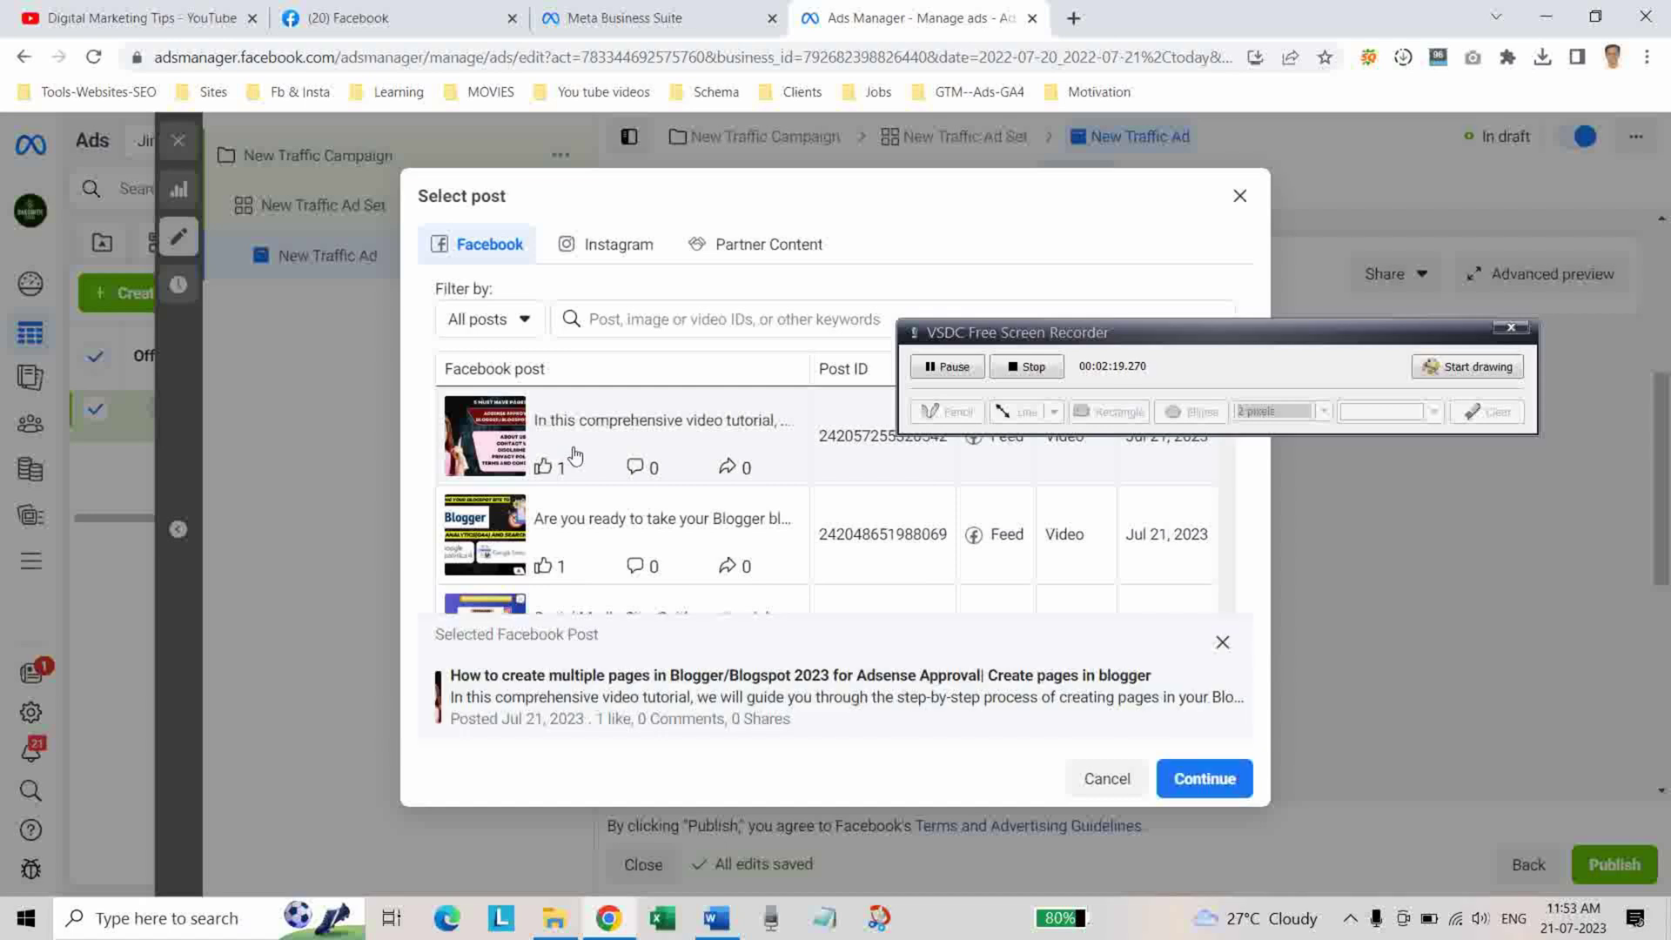
left_click(1206, 780)
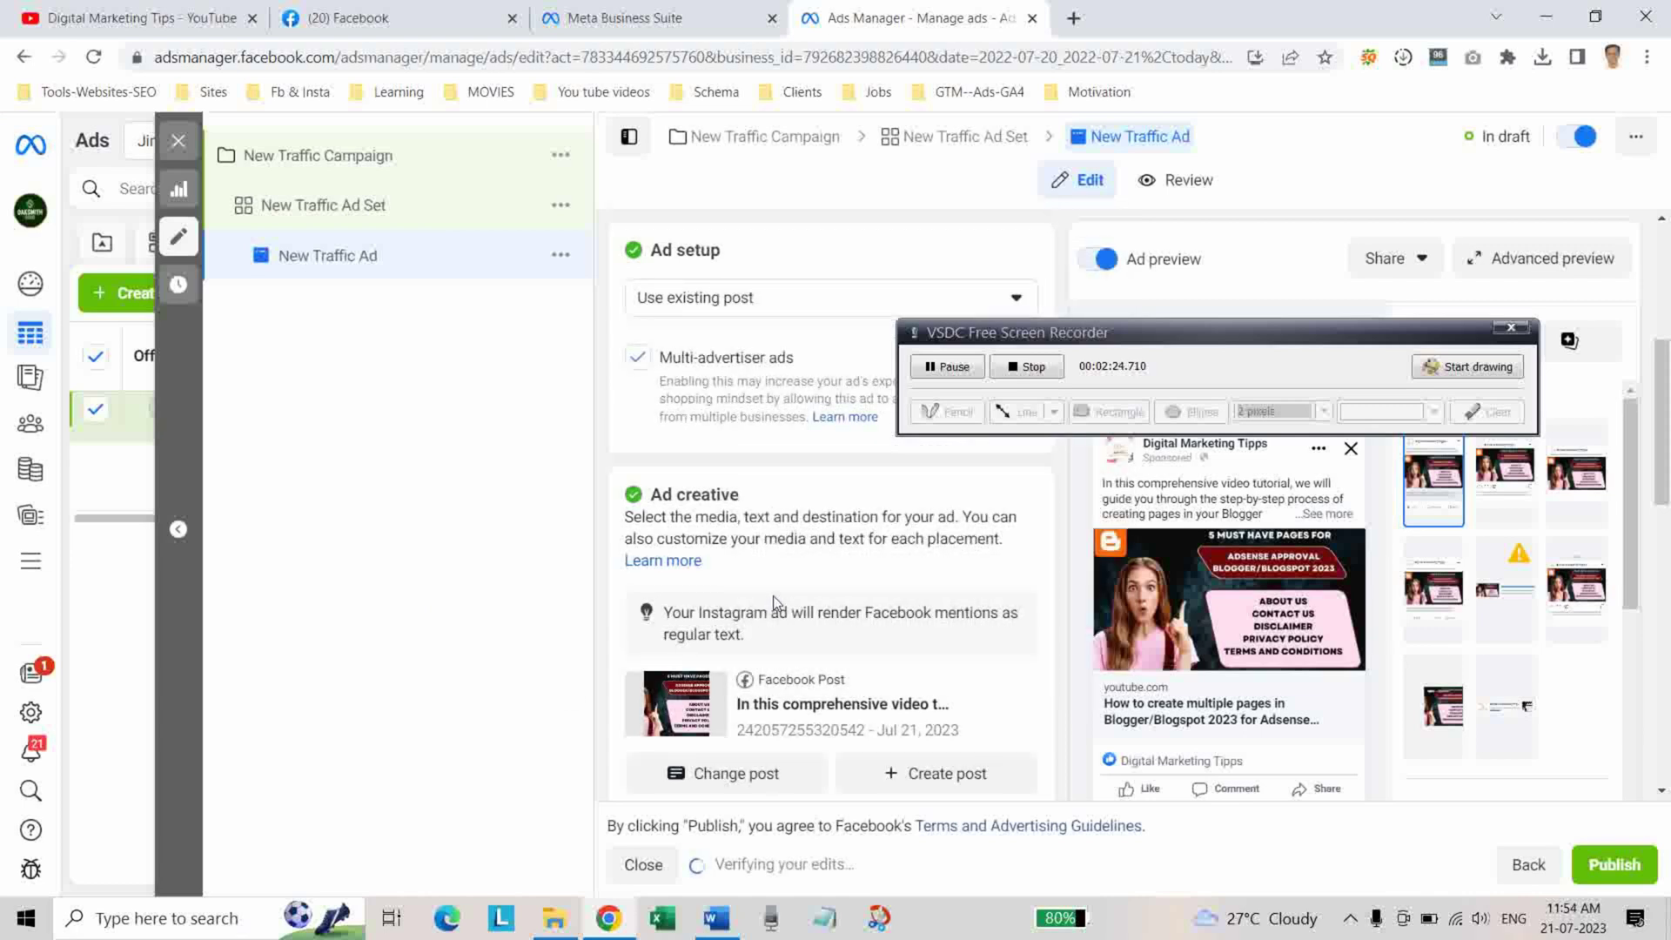
scroll(773, 595, "down", 5)
scroll(832, 608, "down", 3)
scroll(832, 607, "down", 4)
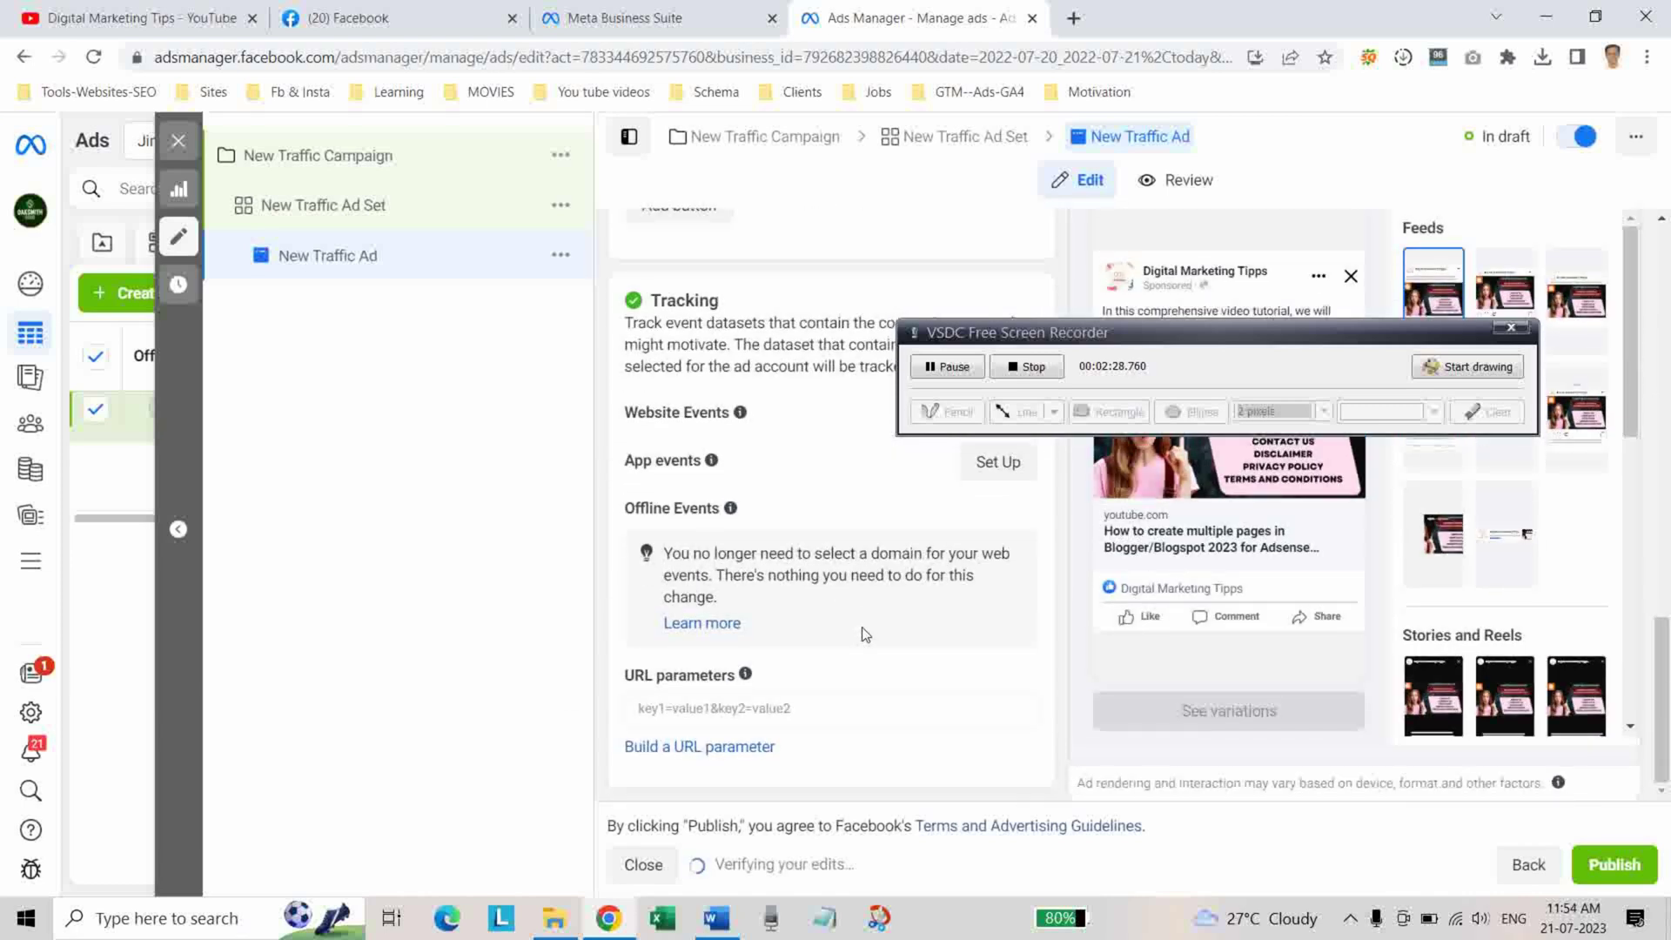
scroll(866, 634, "up", 4)
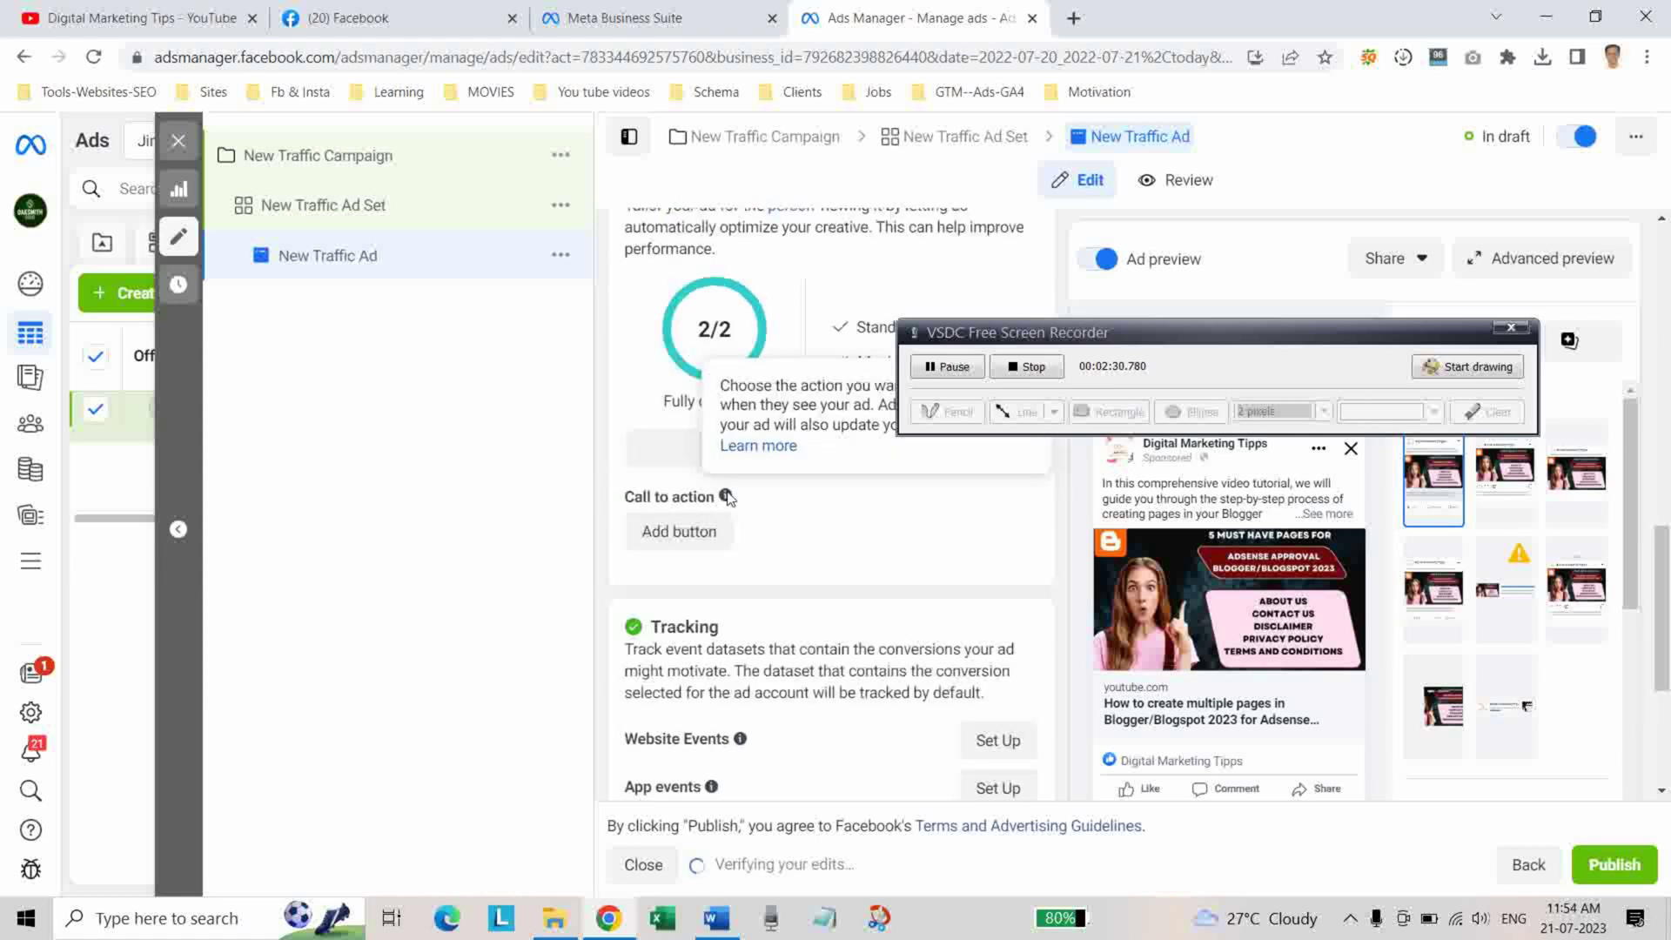
Step: Add a Subscribe call-to-action button to the ad's post
left_click(683, 534)
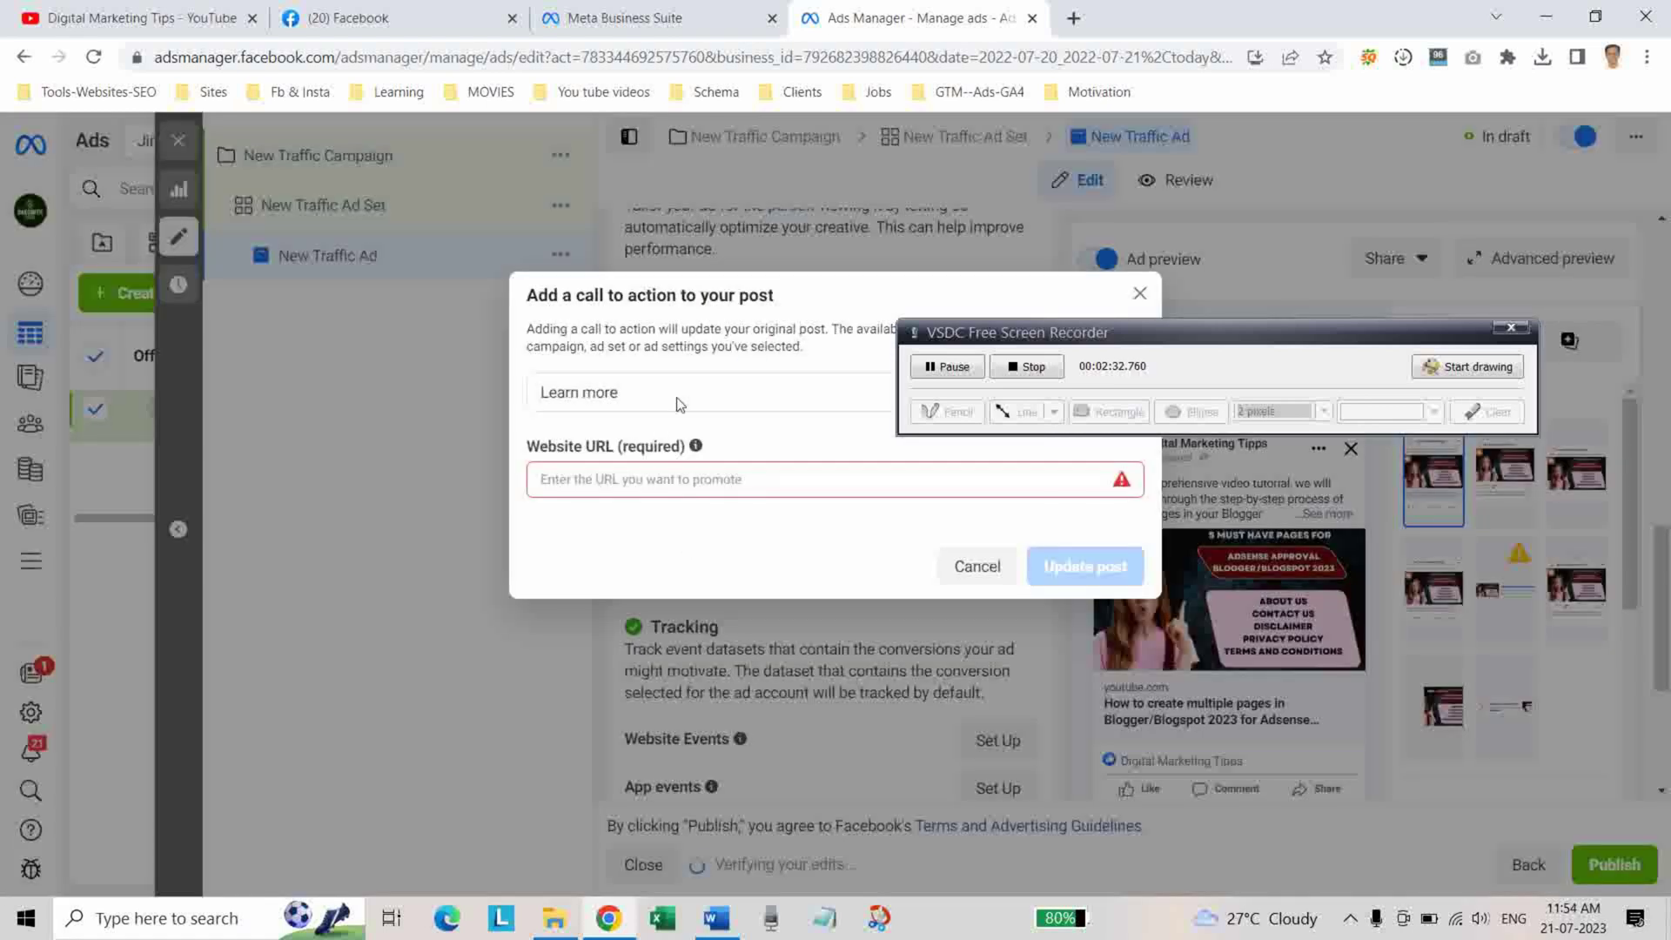
left_click_drag(1180, 337, 877, 708)
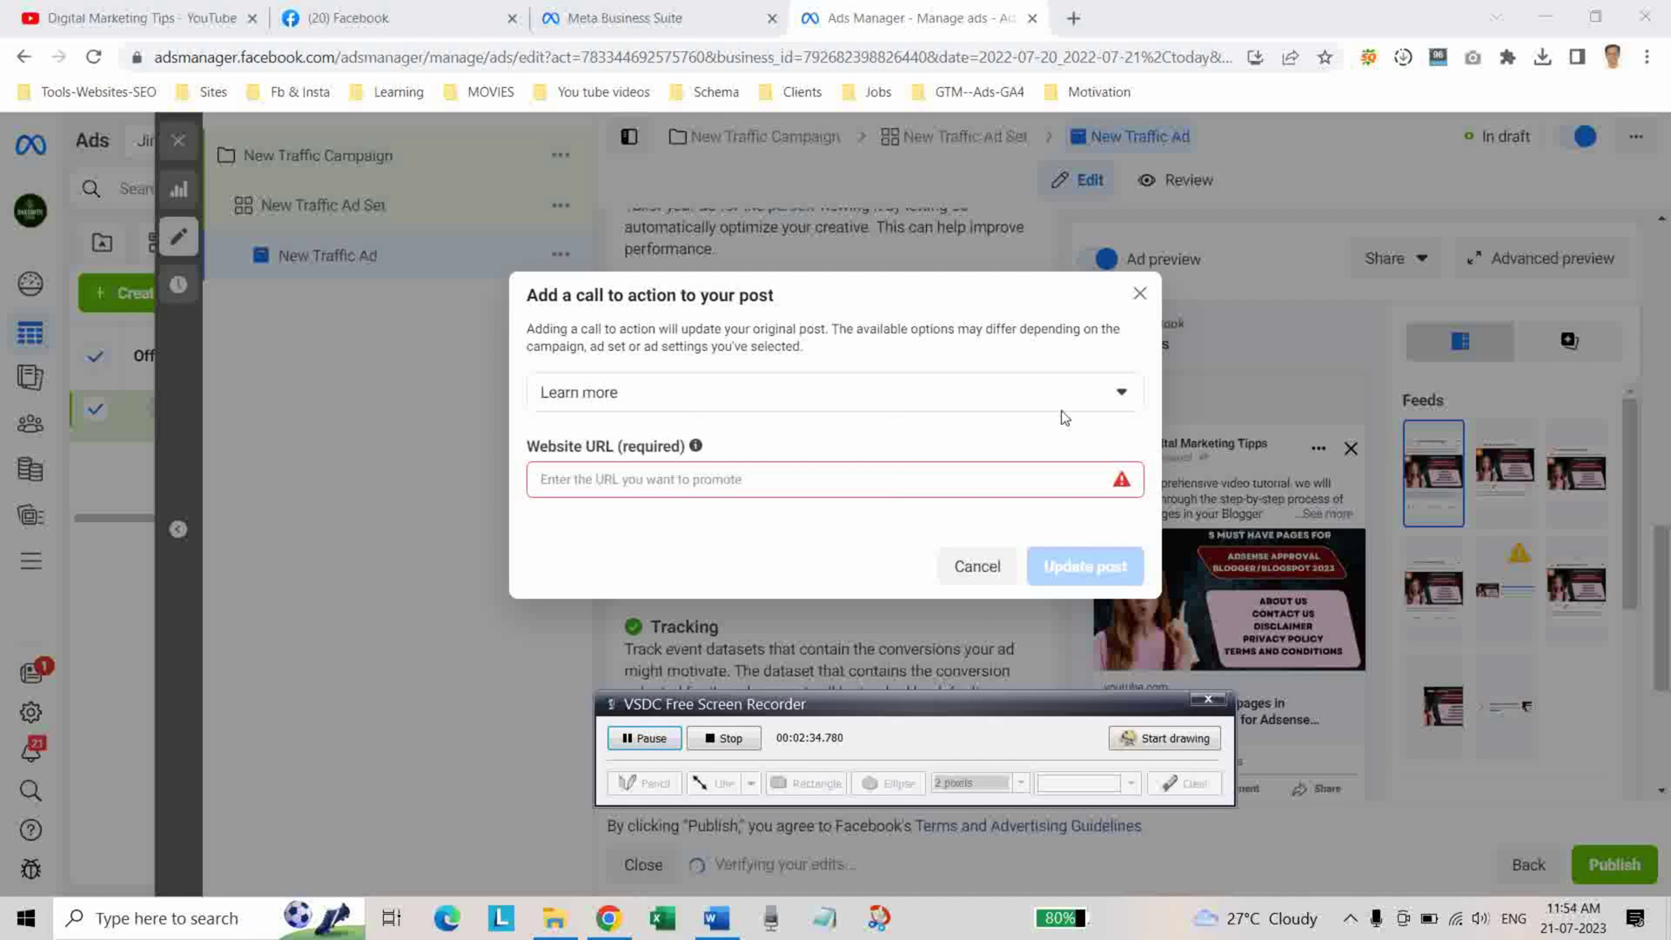
left_click(1118, 393)
left_click(634, 441)
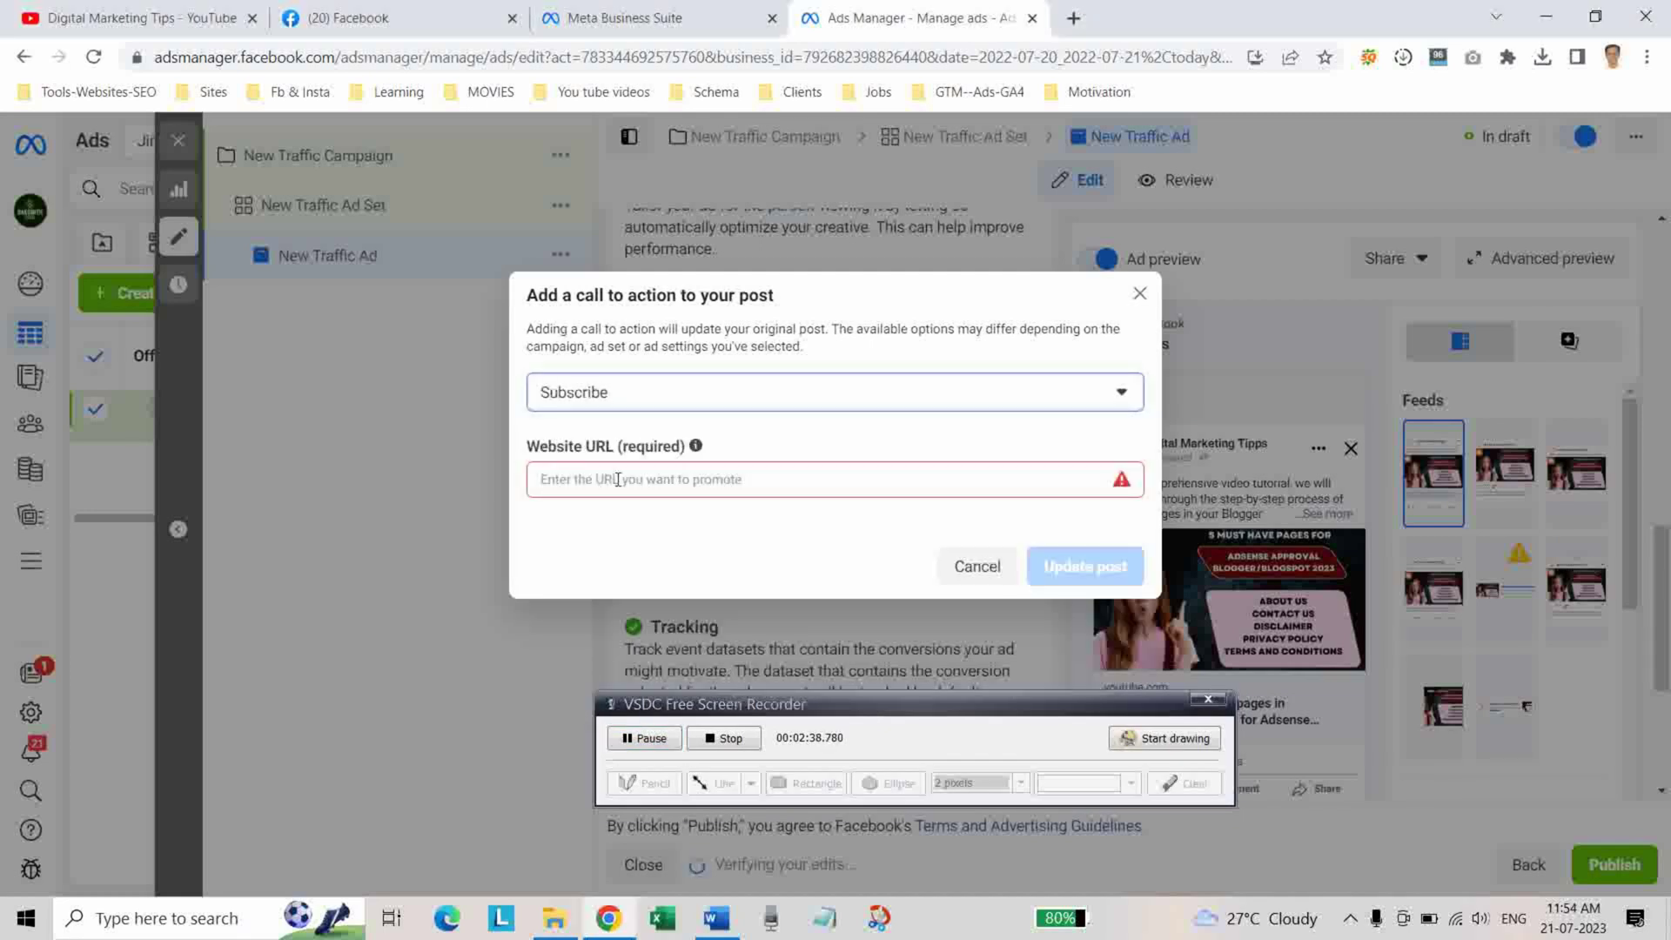
Step: Copy the Blogger pages video's YouTube share link
left_click(139, 17)
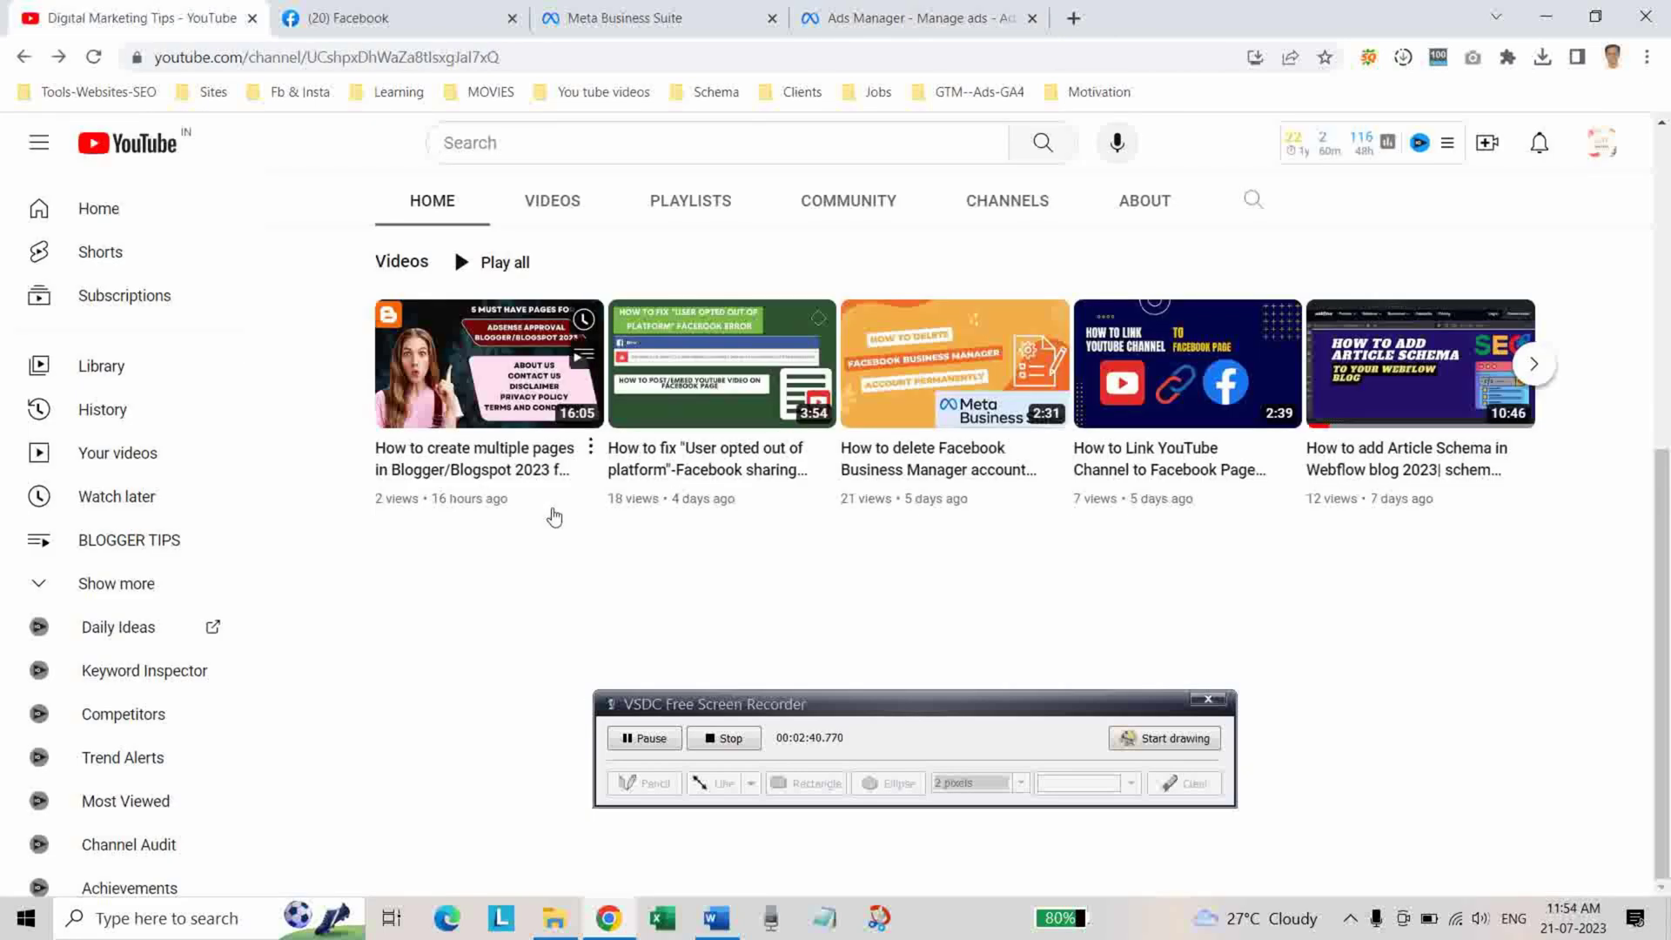
left_click(590, 447)
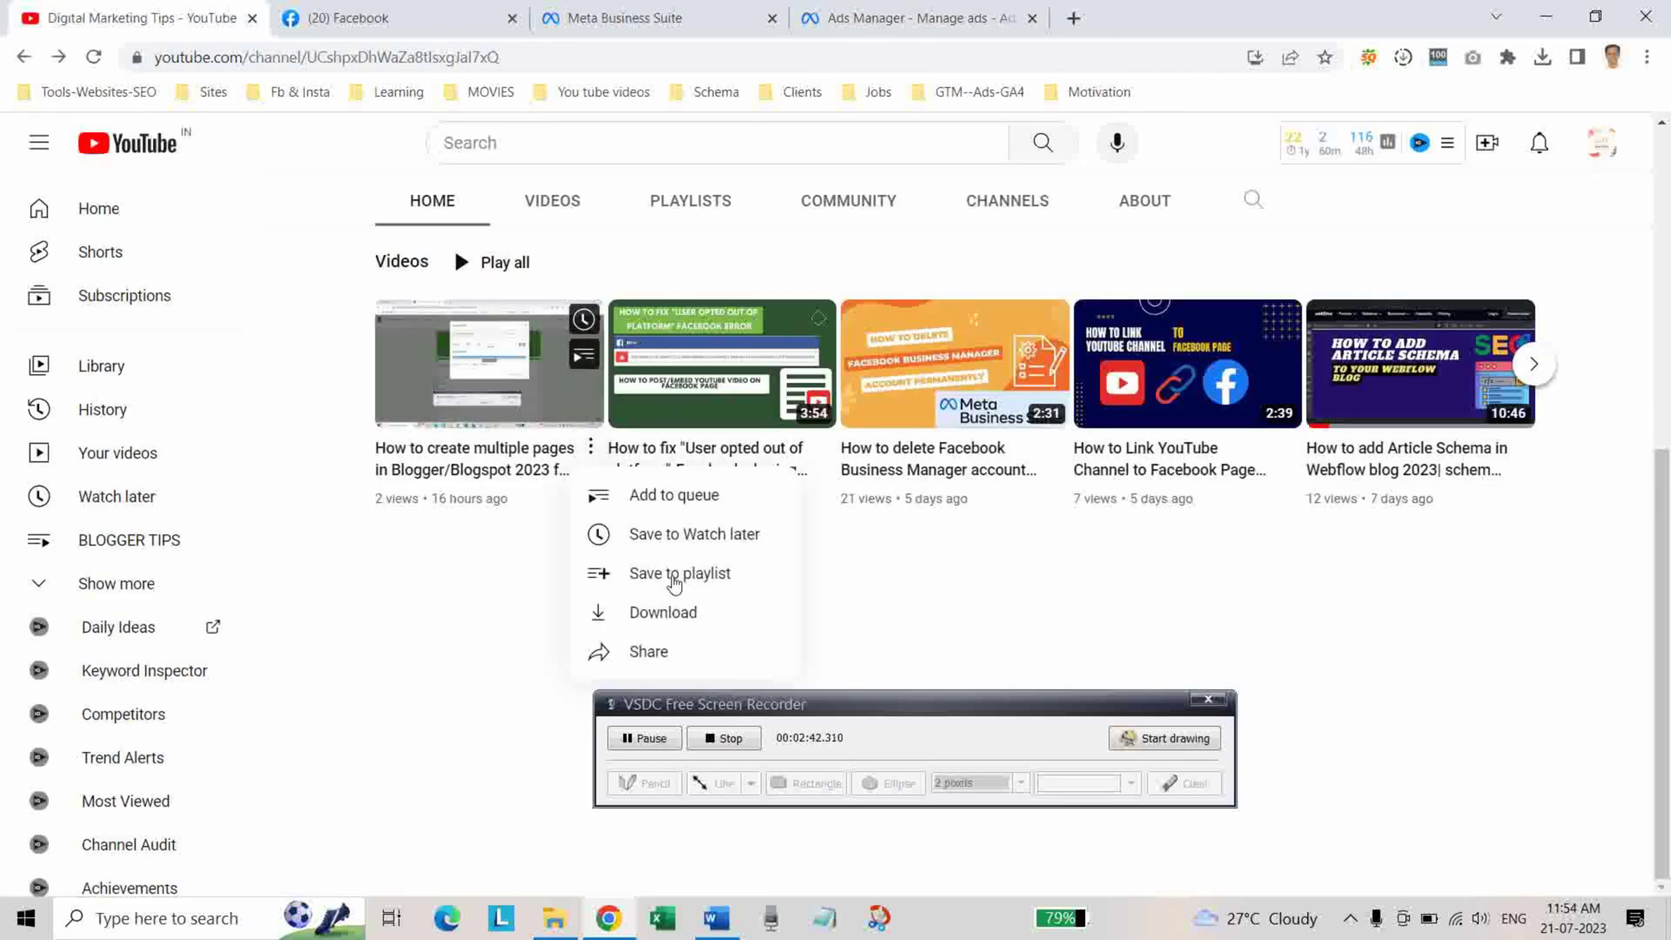
left_click(666, 652)
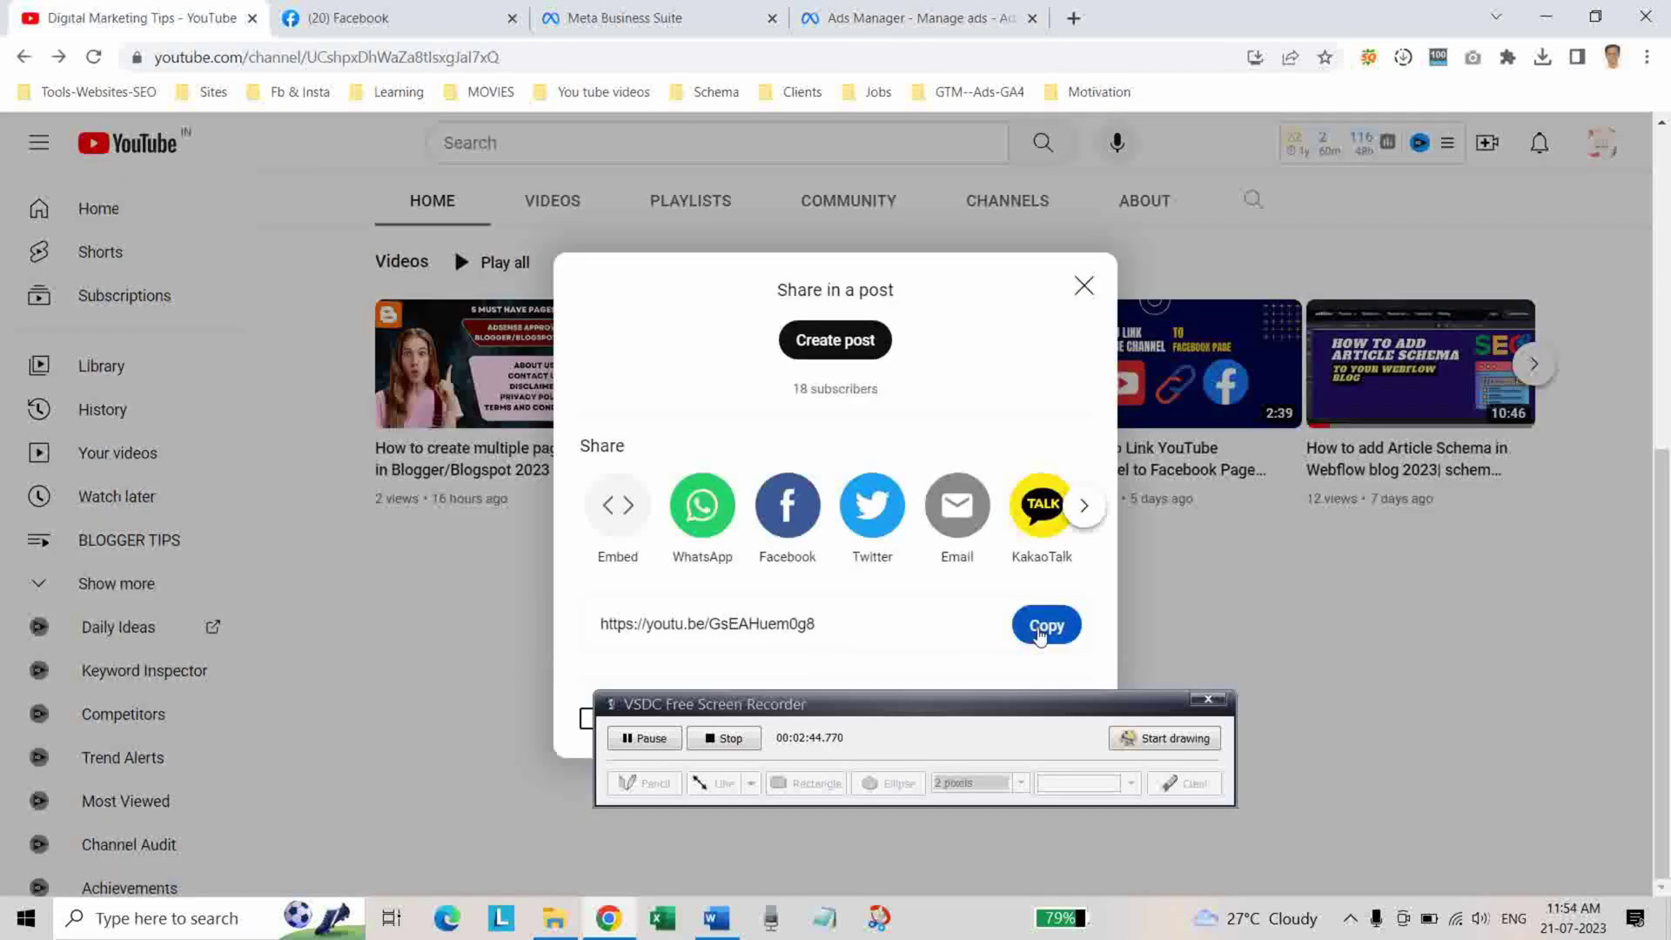
left_click(1046, 625)
Step: Paste the YouTube link as the call-to-action website URL and update the post
left_click(909, 17)
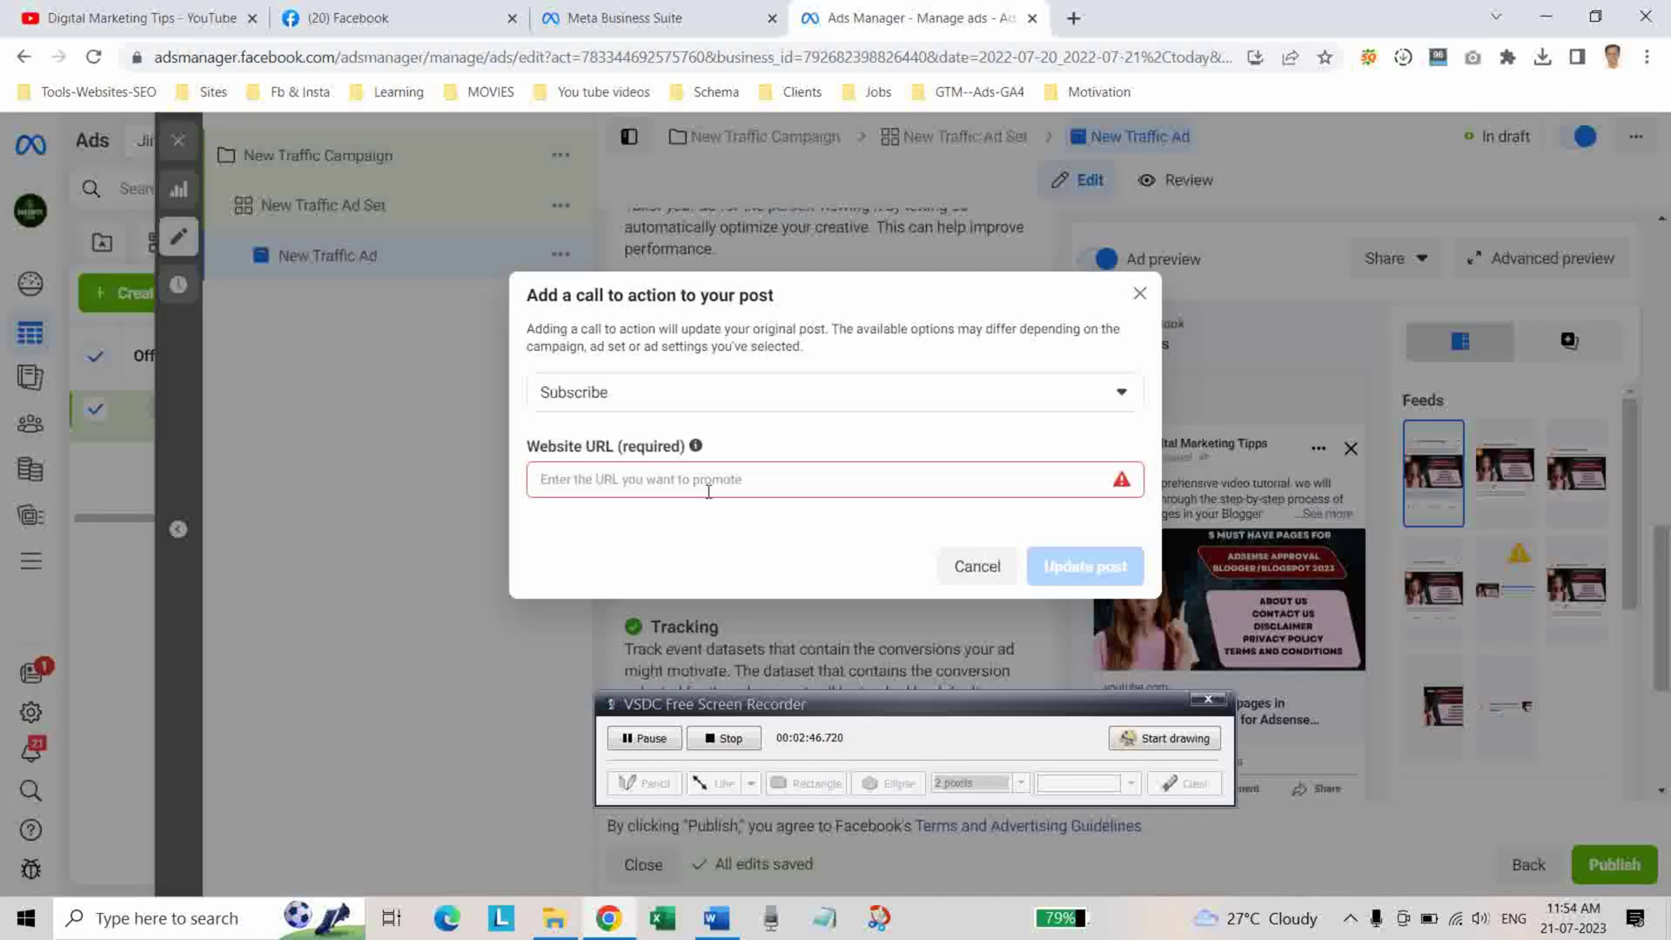
left_click(659, 478)
right_click(659, 479)
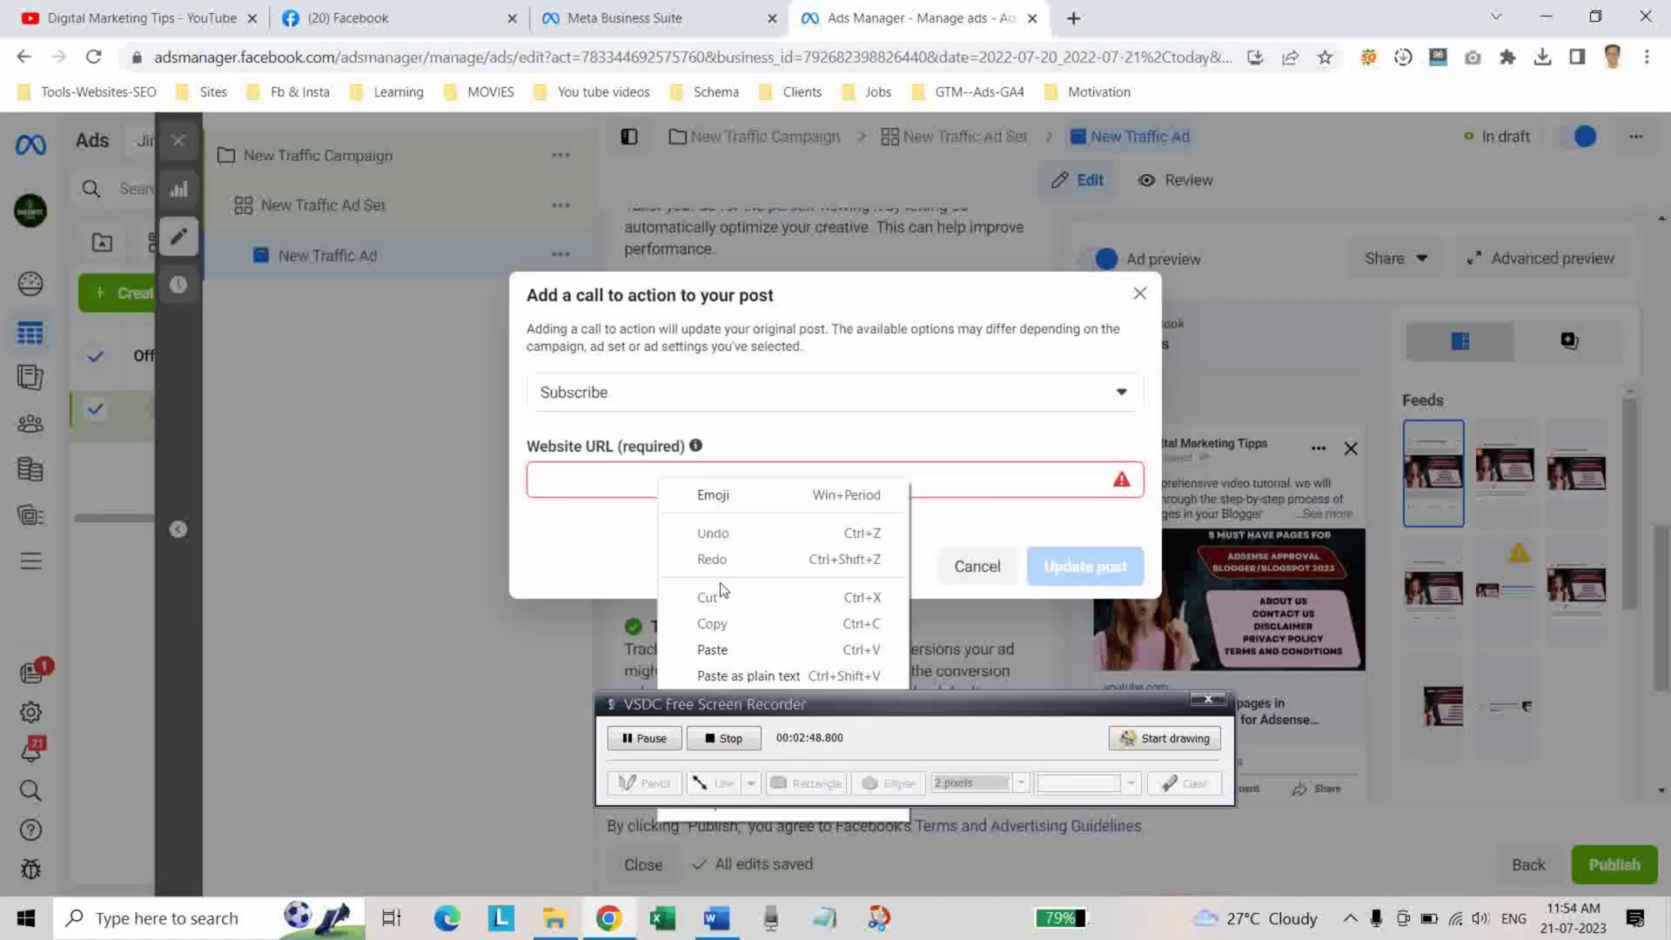
left_click(719, 644)
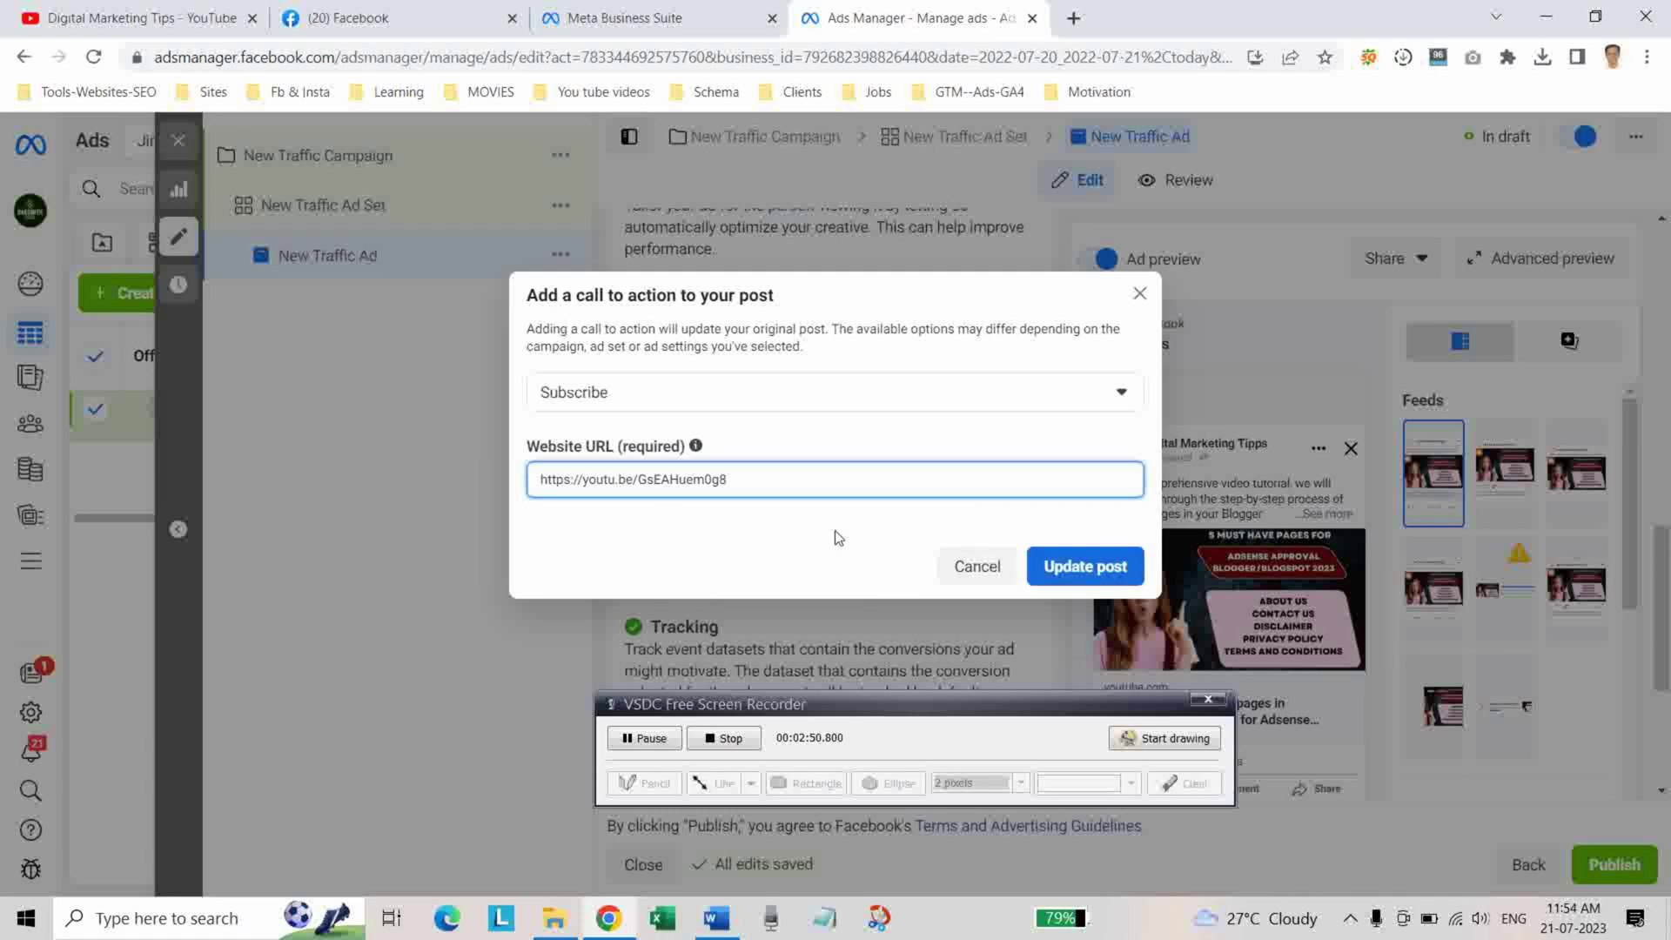
left_click(1083, 566)
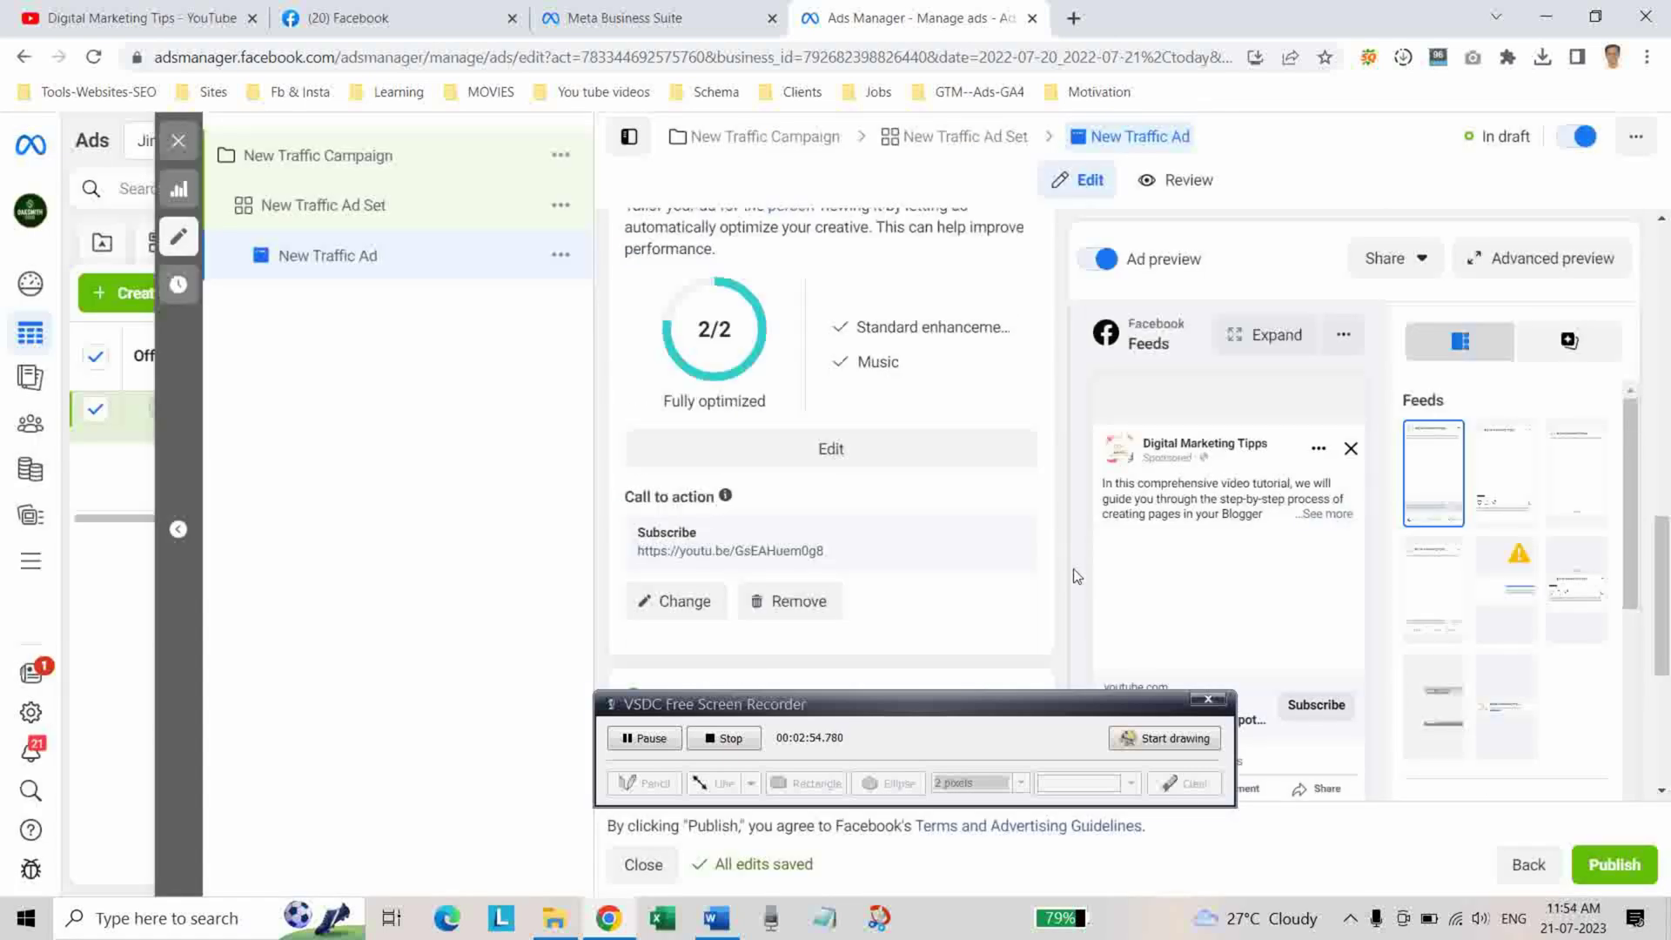
Step: Close the ad editor, leaving the ad as a draft, and switch to the Facebook Page
left_click(189, 150)
left_click(879, 507)
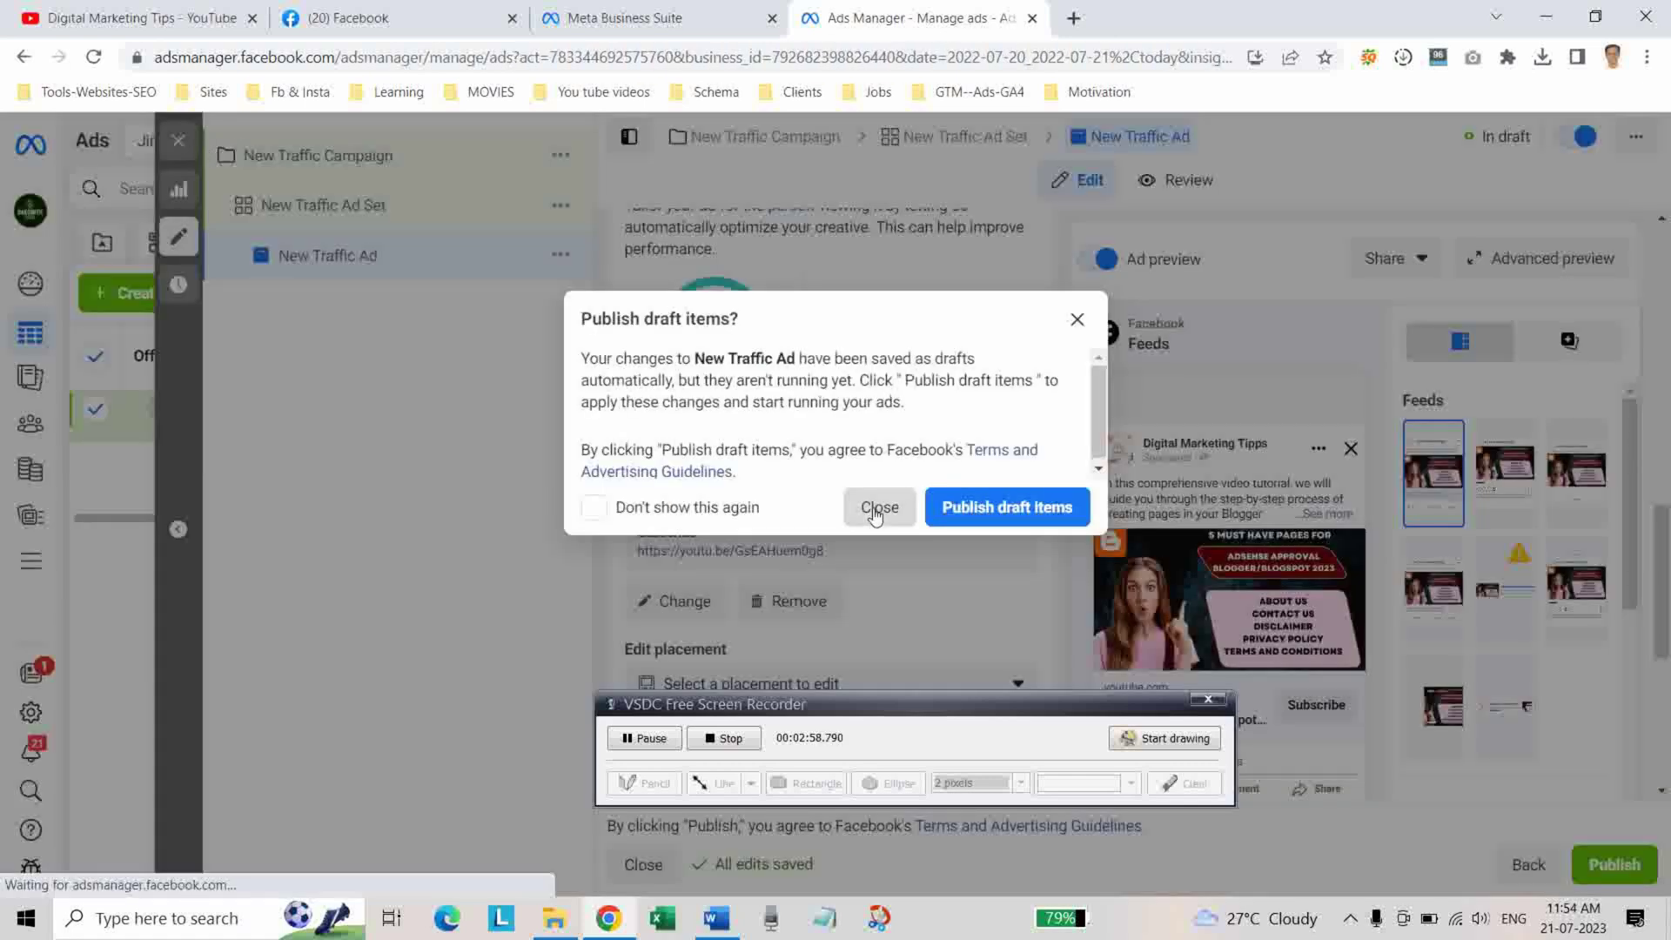
left_click(413, 18)
scroll(1427, 654, "down", 2)
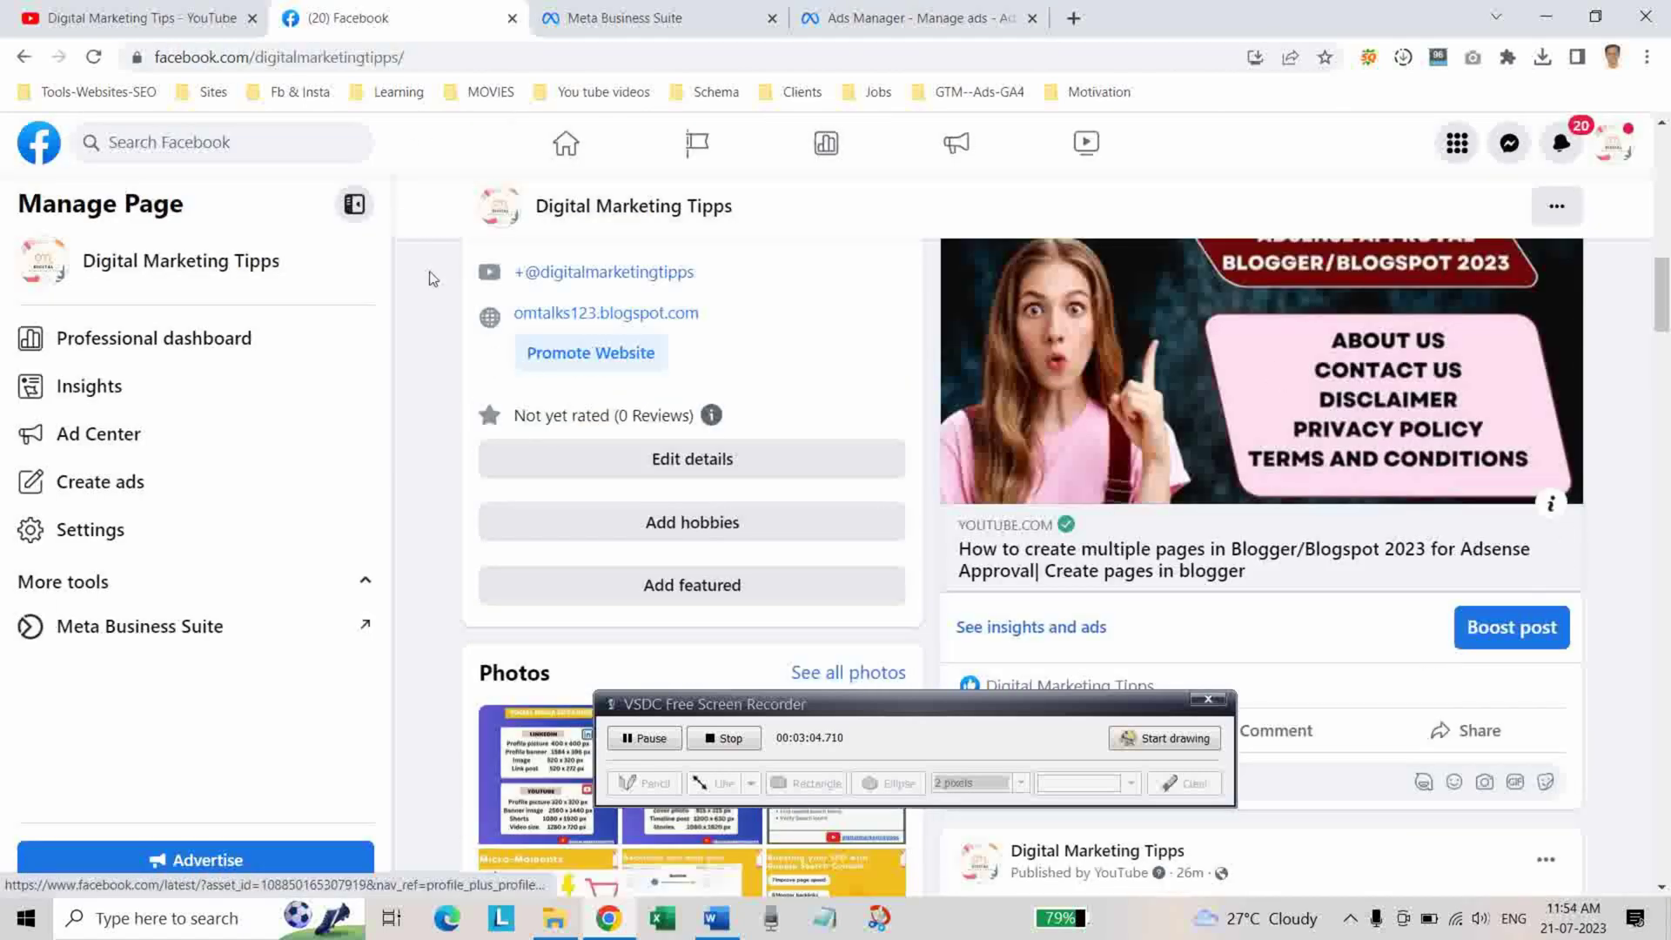
Step: Reload the Facebook Page and scroll down to the post's YouTube link card
left_click(94, 59)
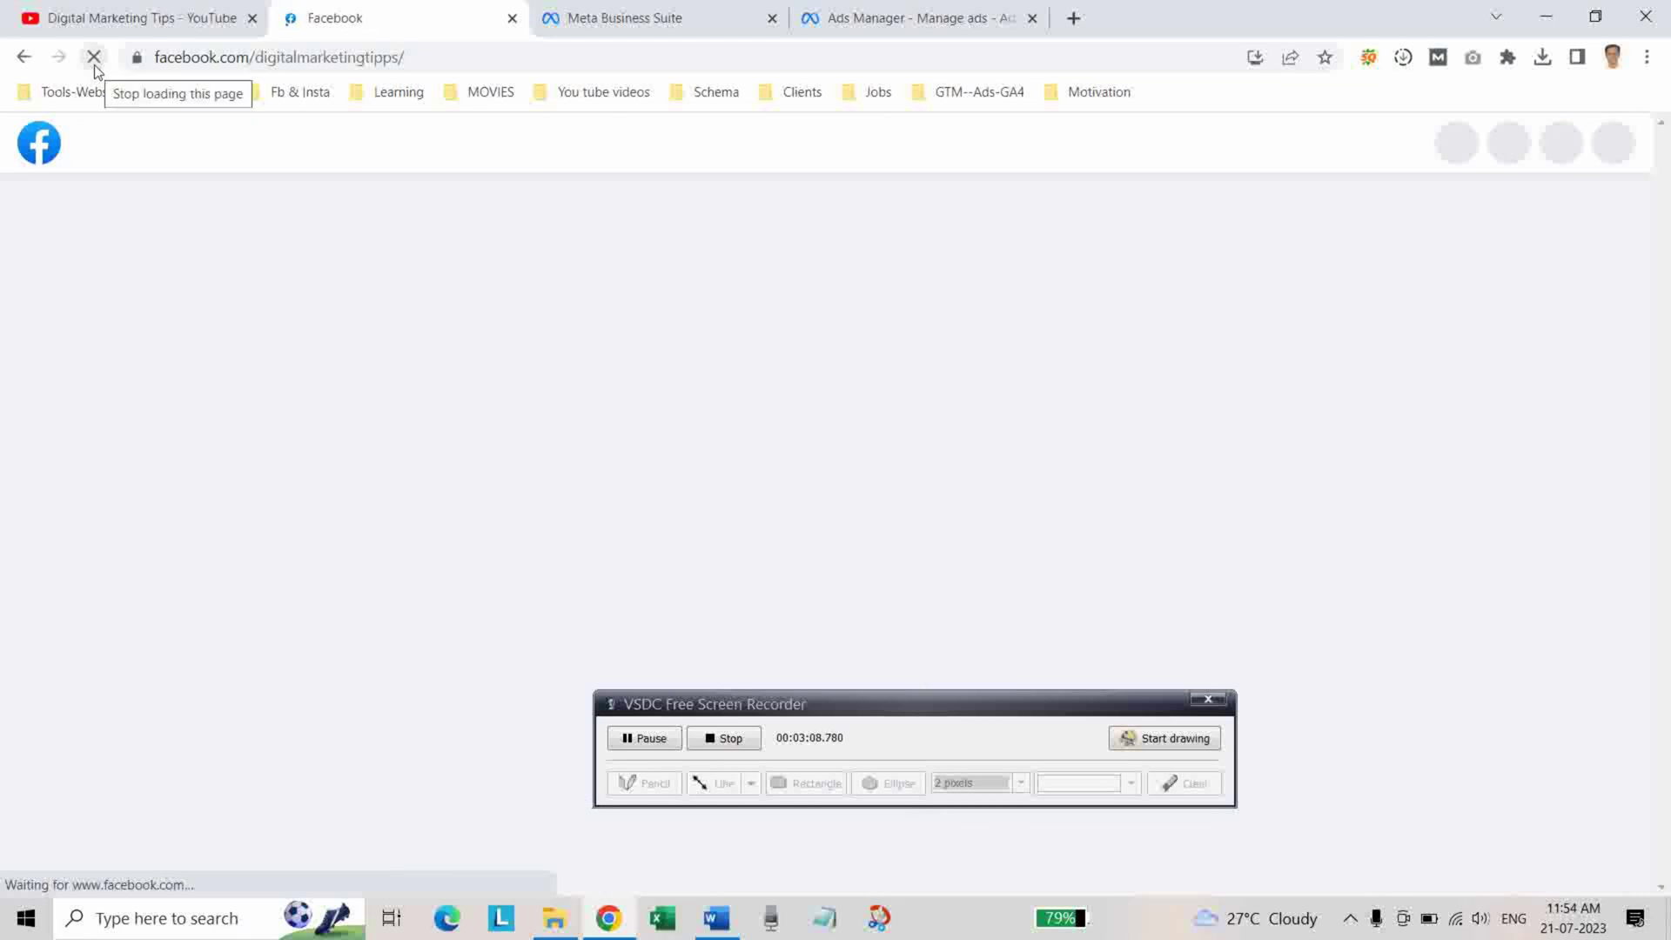
scroll(990, 461, "down", 5)
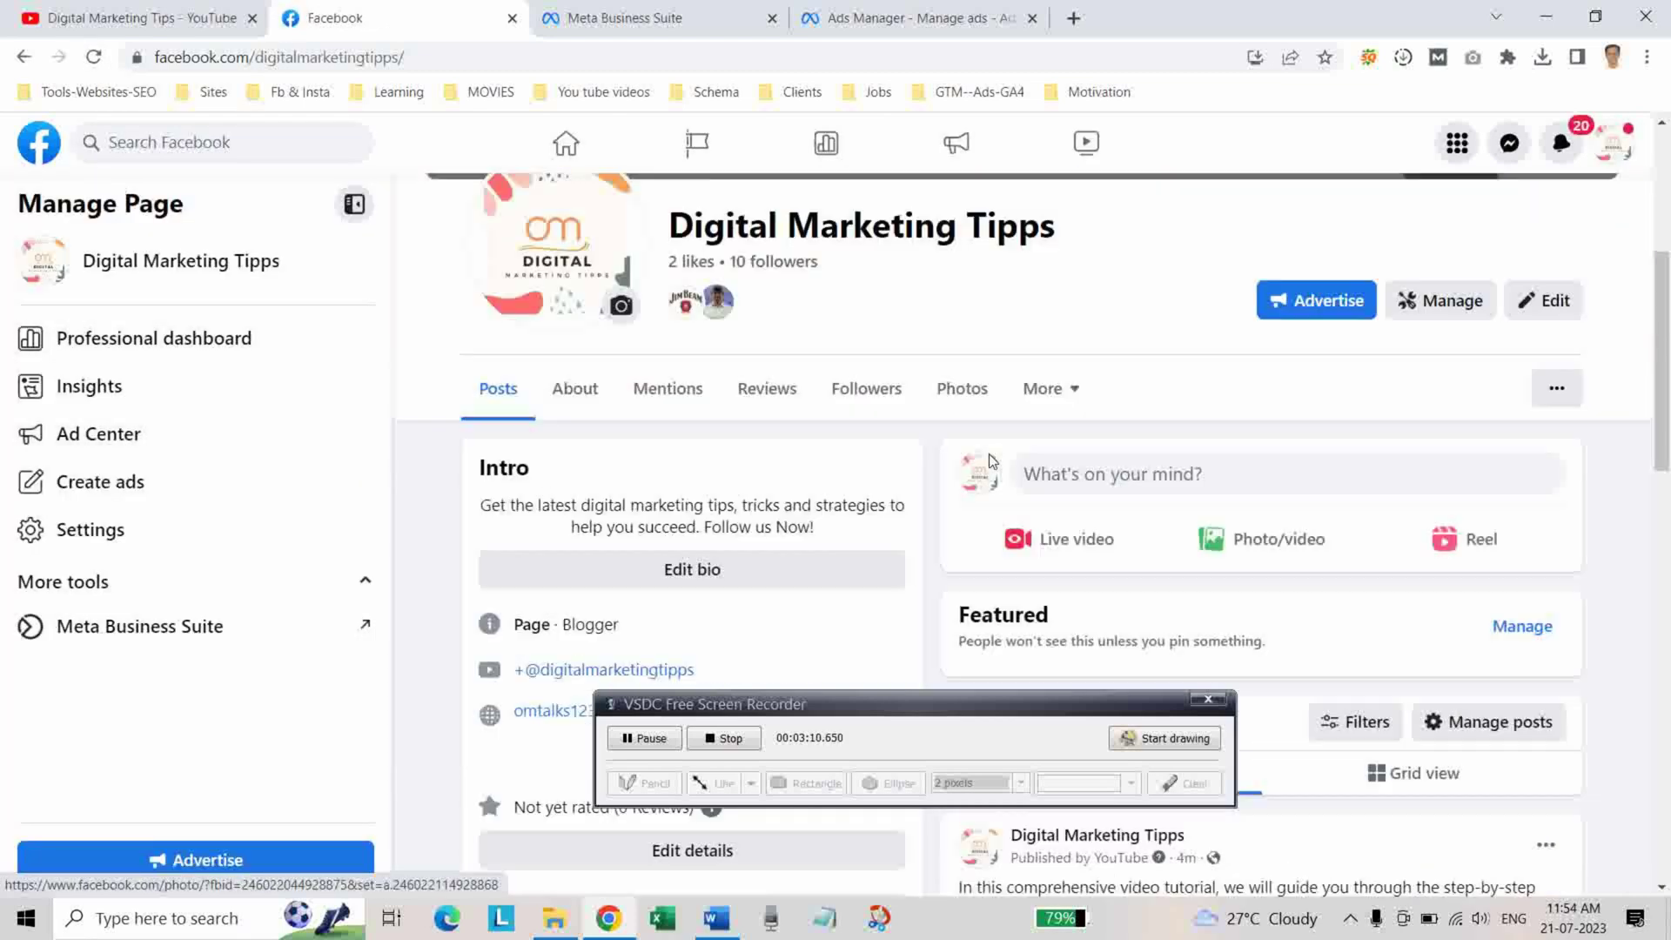
scroll(990, 461, "down", 3)
scroll(990, 461, "down", 4)
scroll(990, 461, "down", 2)
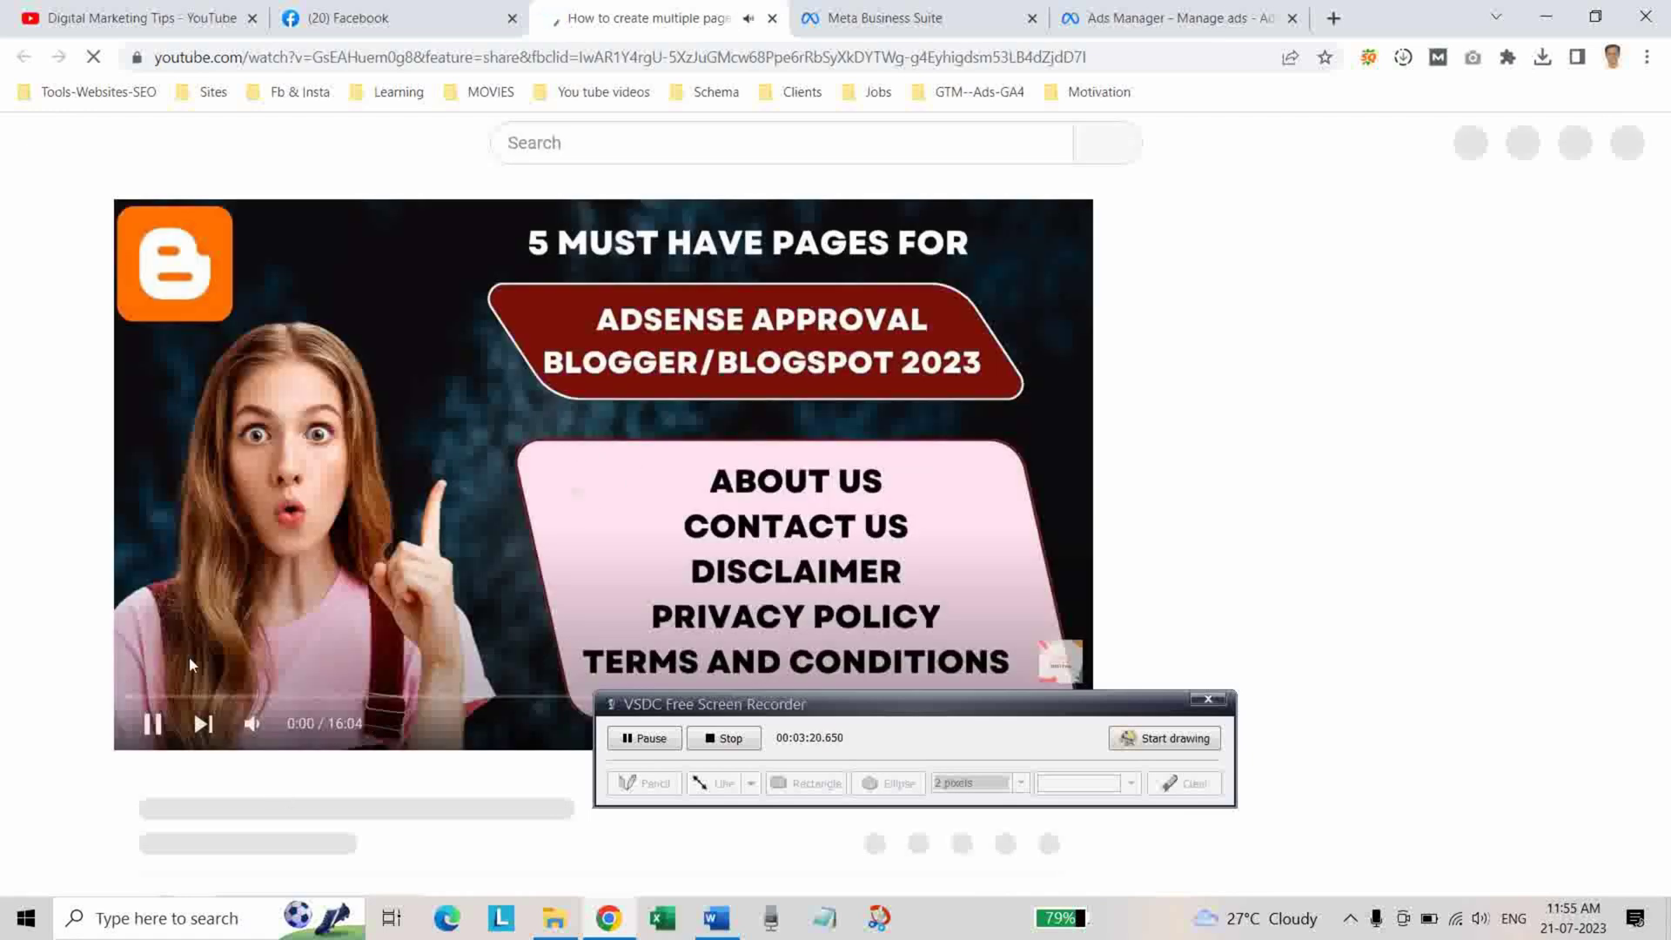
Step: Pause the Blogger pages video and return to the Facebook tab
left_click(152, 723)
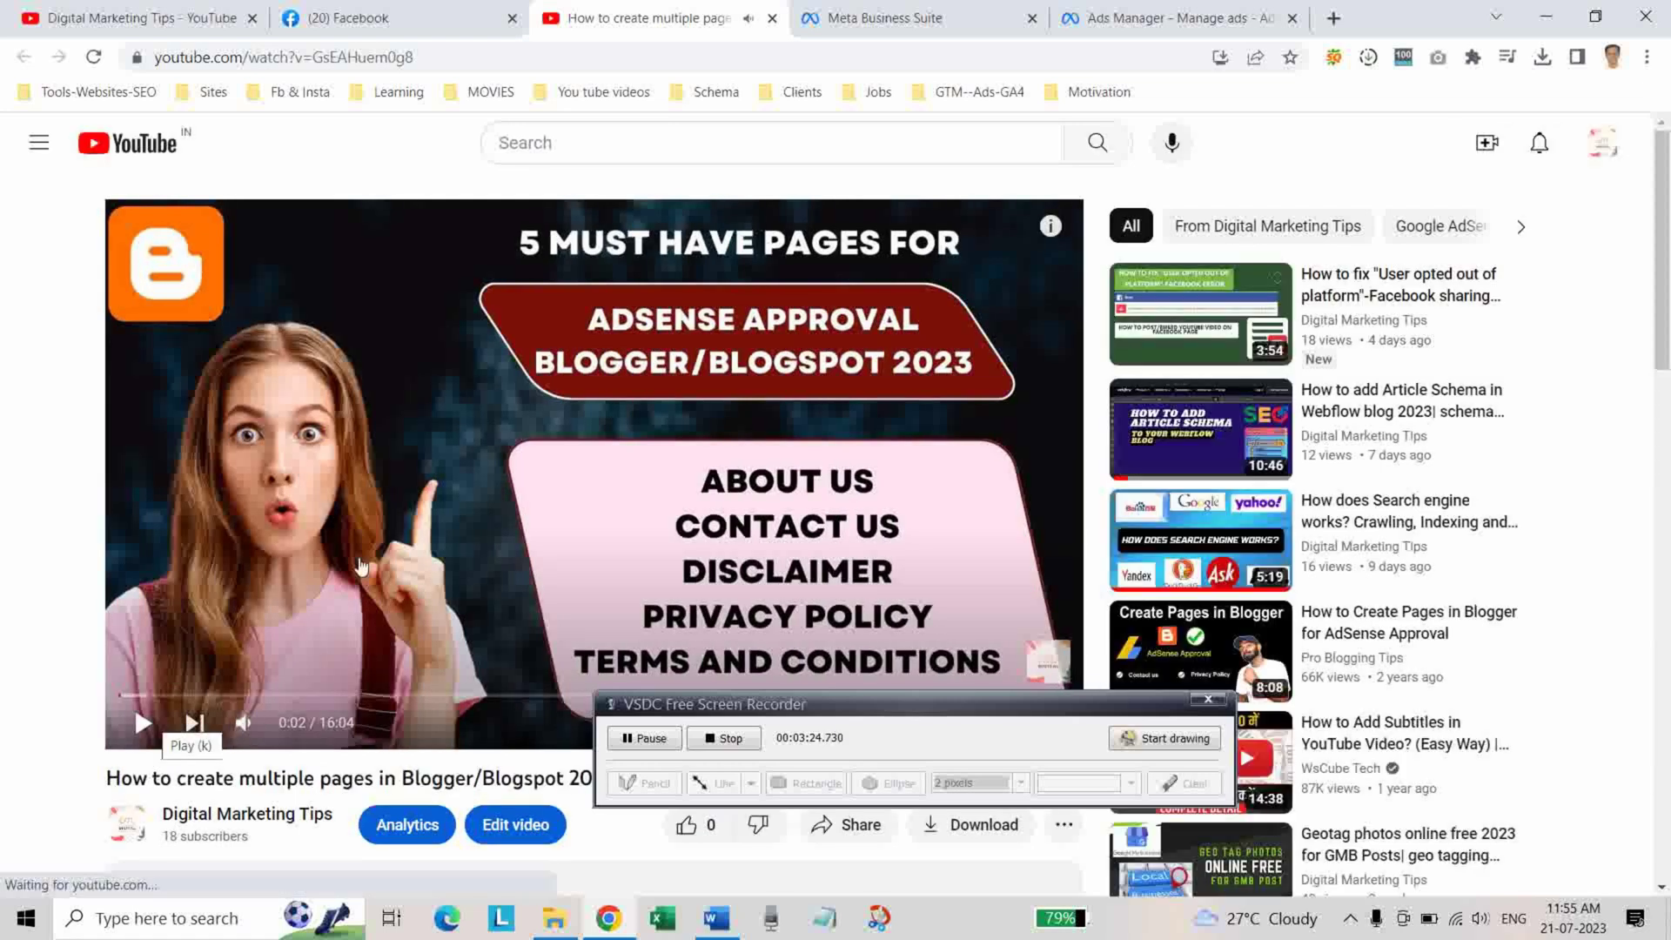
left_click(371, 19)
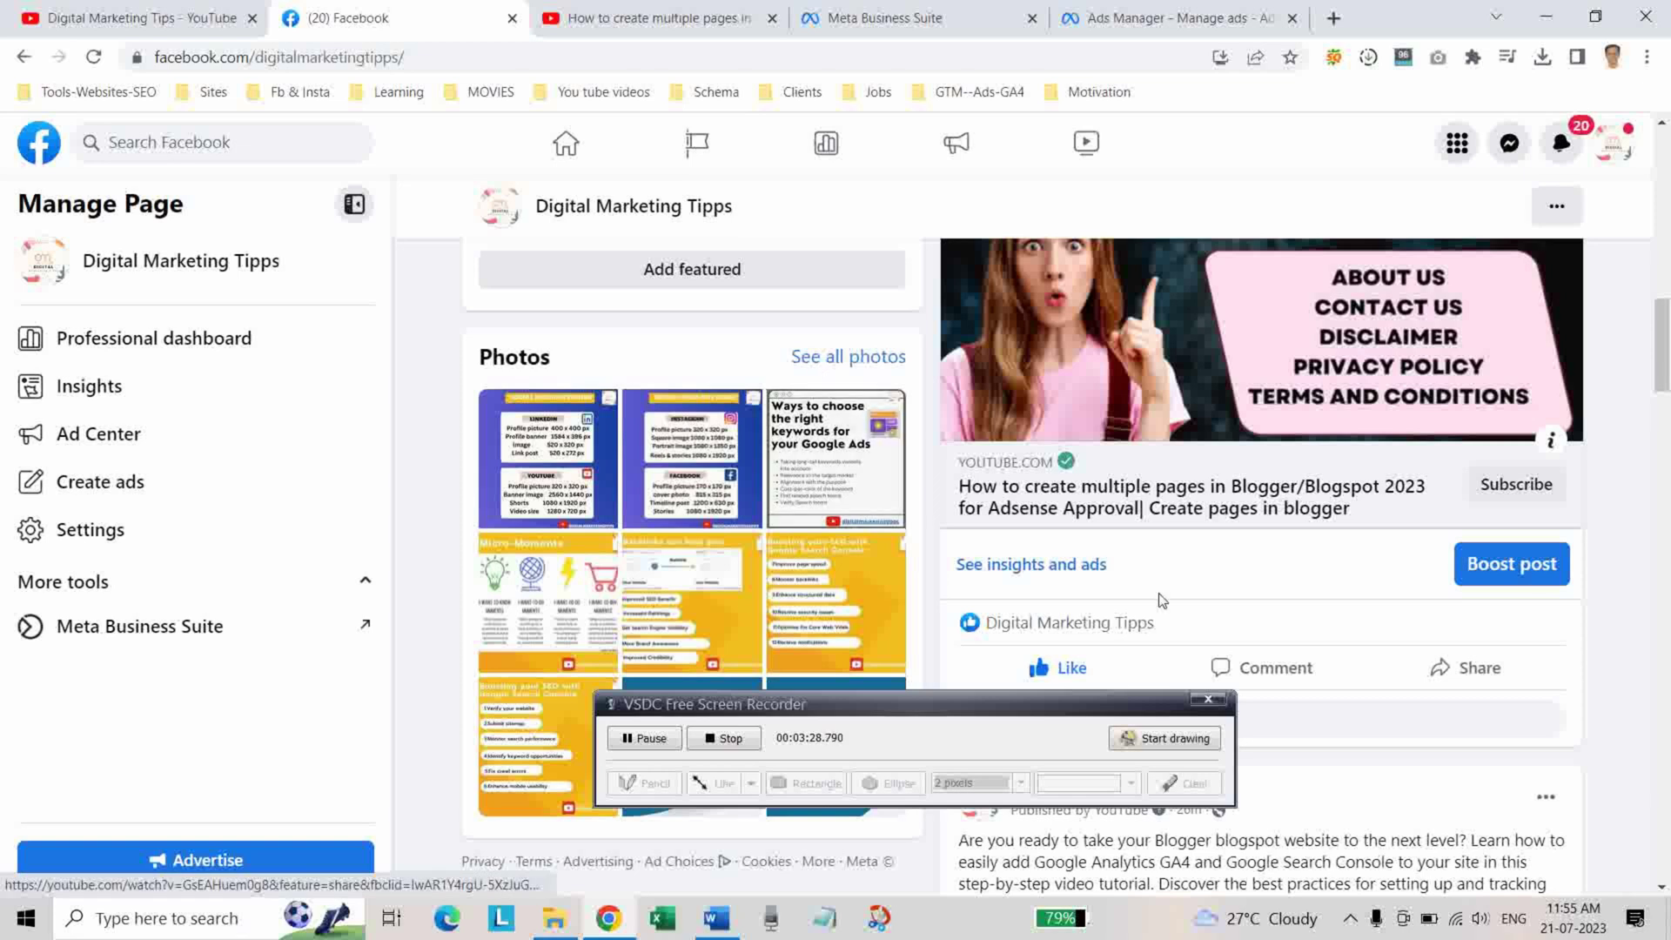
scroll(1162, 599, "up", 4)
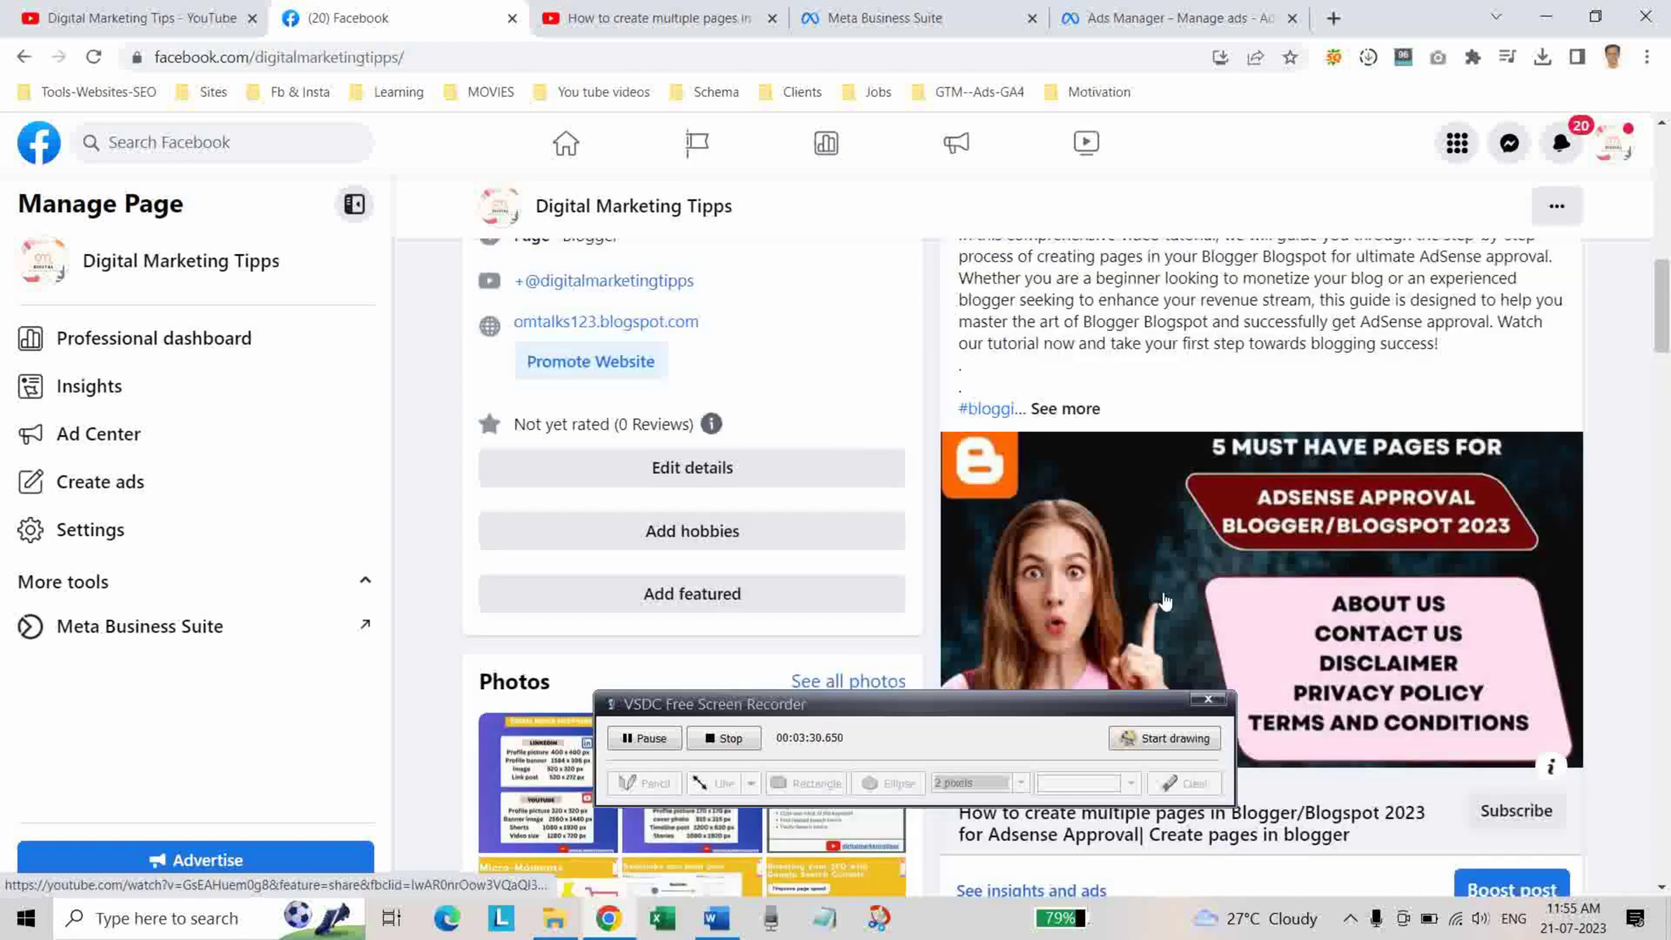